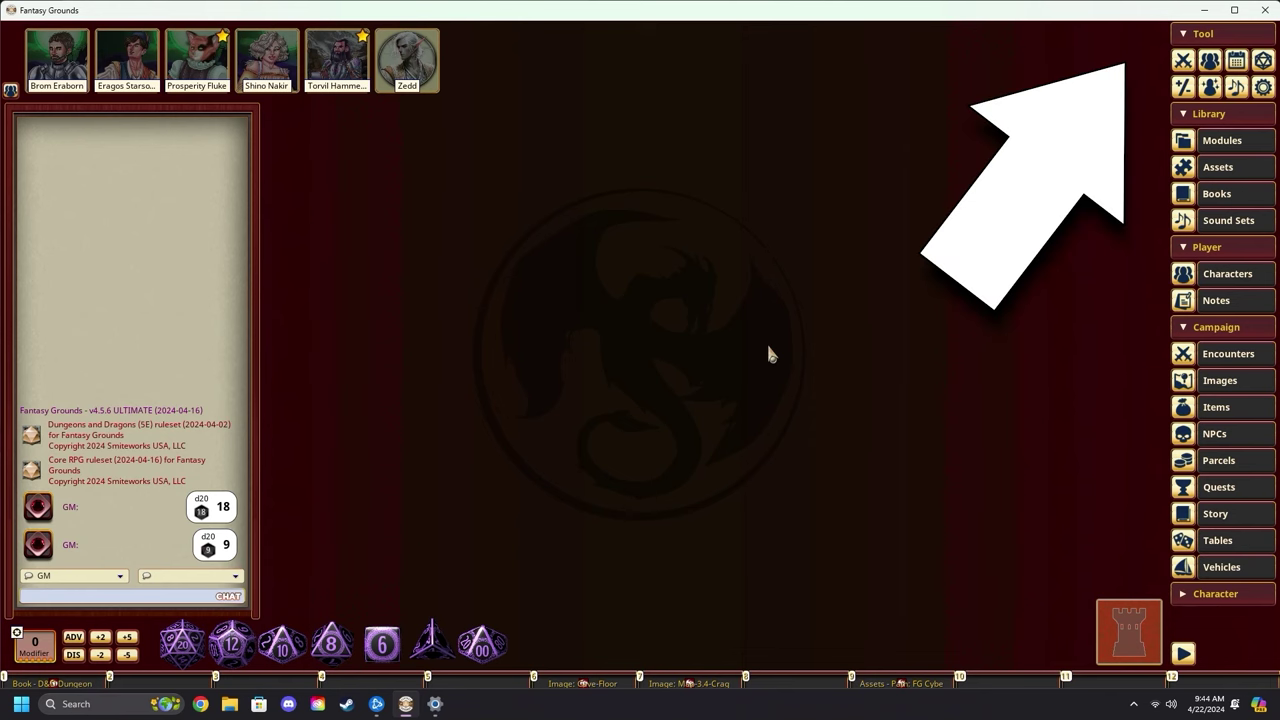
# Open the campaign's image list and show the uncategorized group.
pyautogui.click(1234, 390)
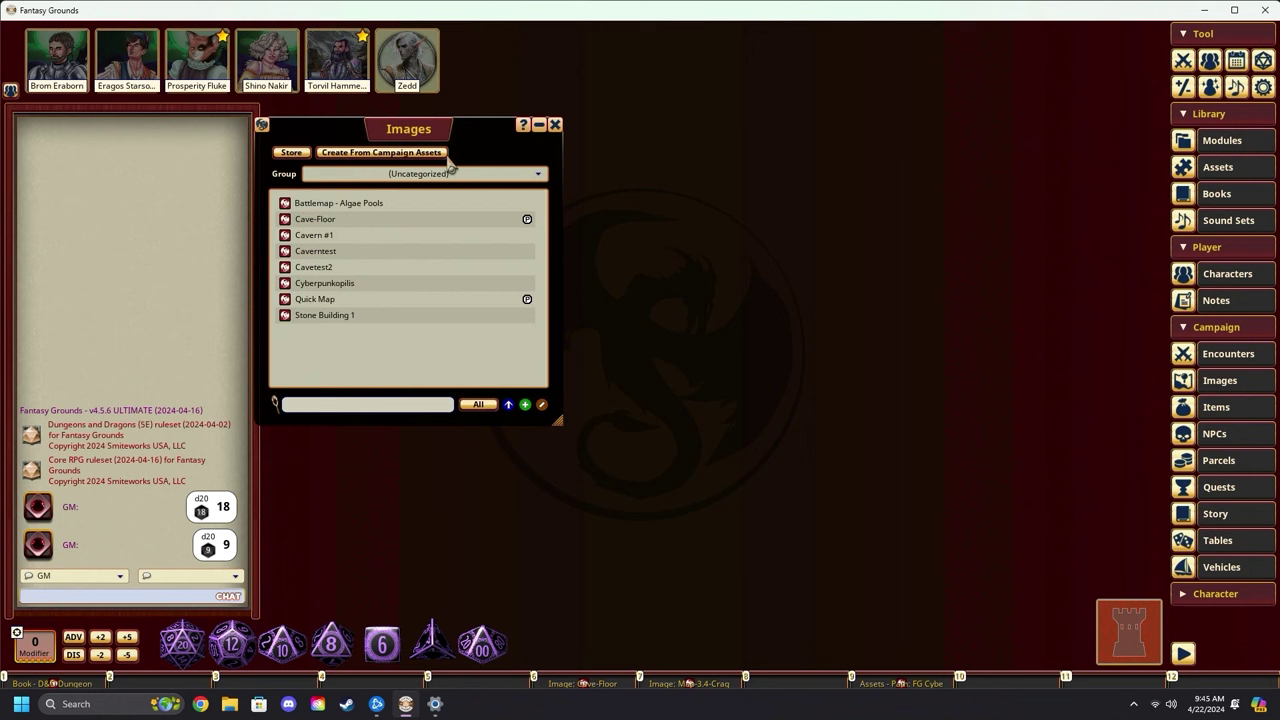
pyautogui.moveTo(461, 131); pyautogui.dragTo(426, 133)
pyautogui.click(430, 177)
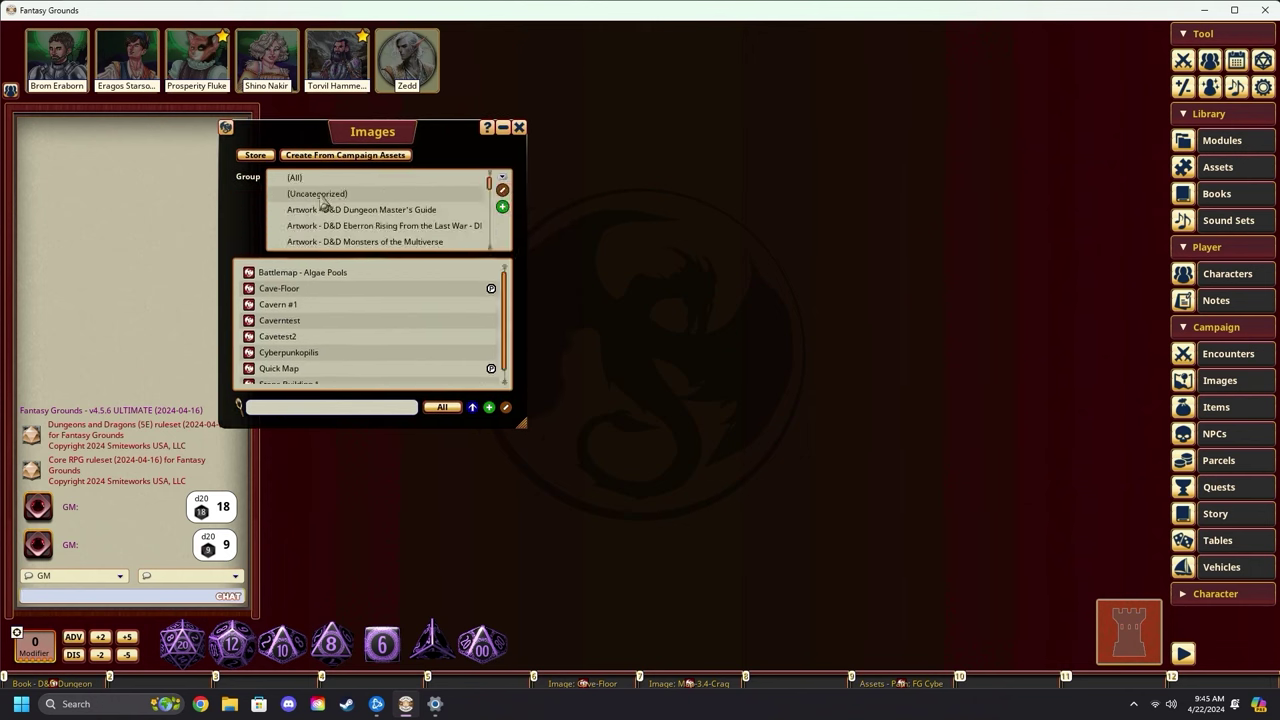
pyautogui.click(318, 190)
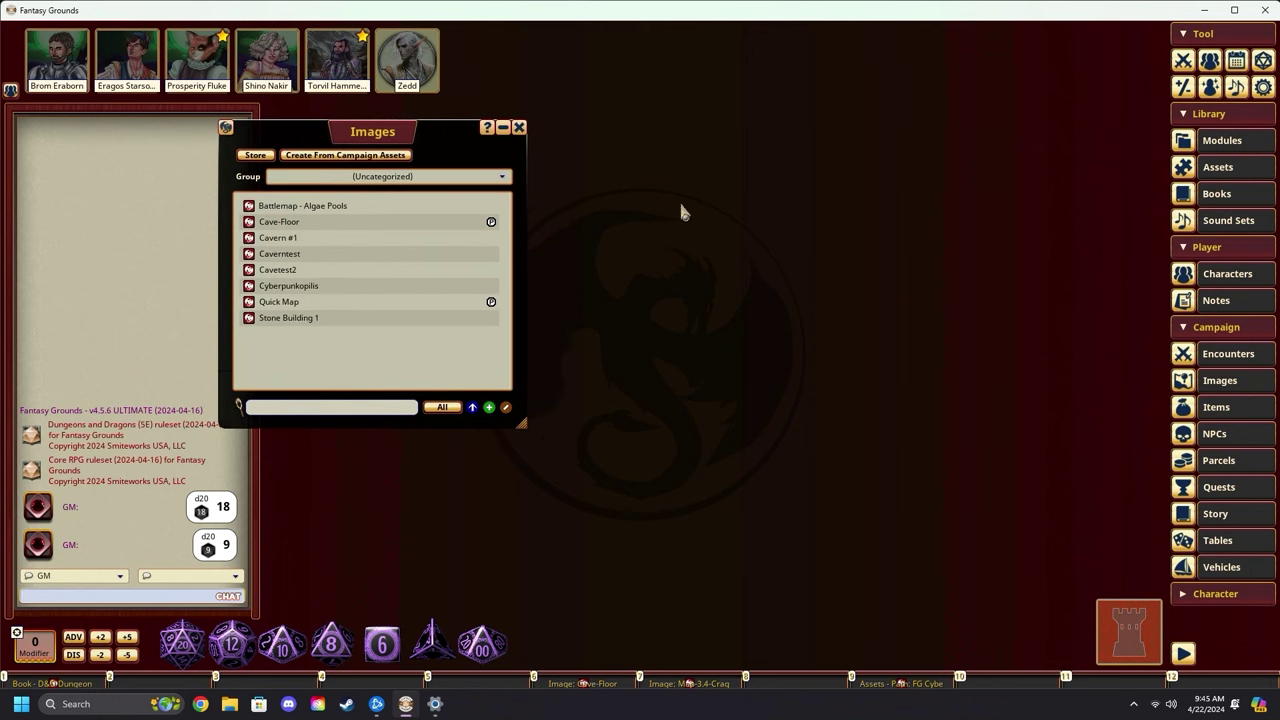
# Search the assets for shockbolt and create a map record from the kit's Cracked-Mud-Floor background.
pyautogui.click(1245, 173)
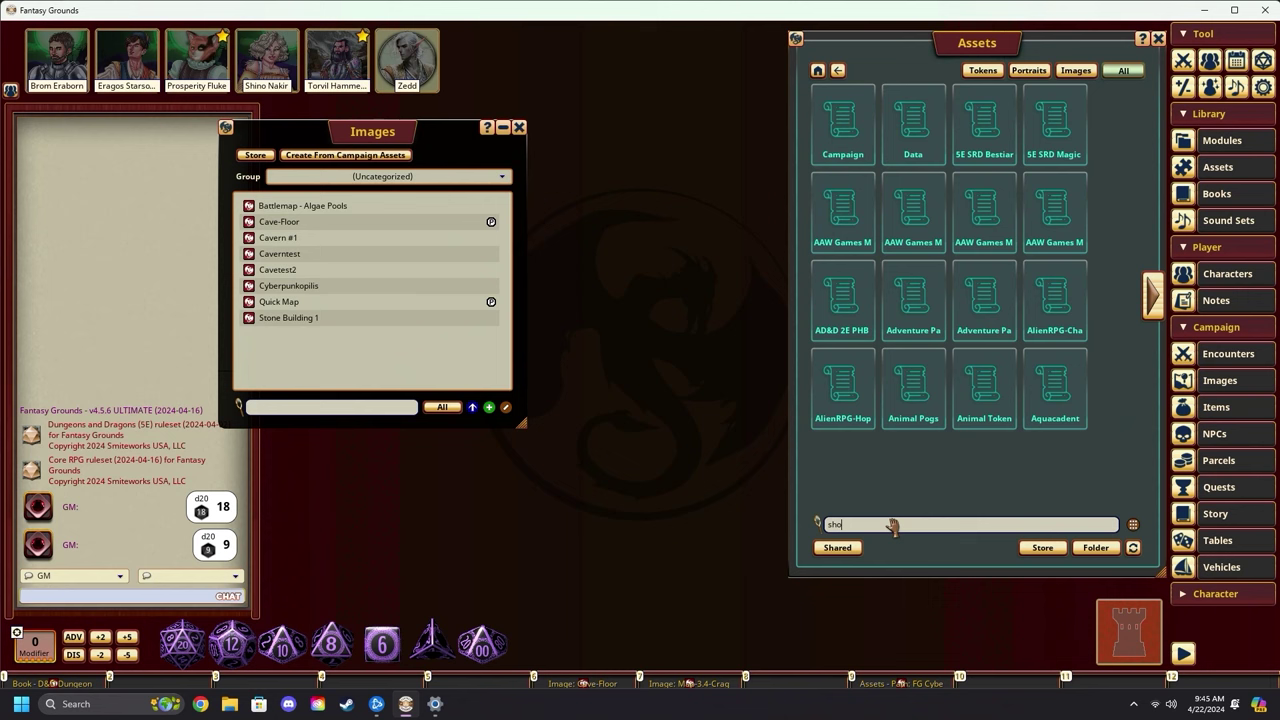
pyautogui.press('Return')
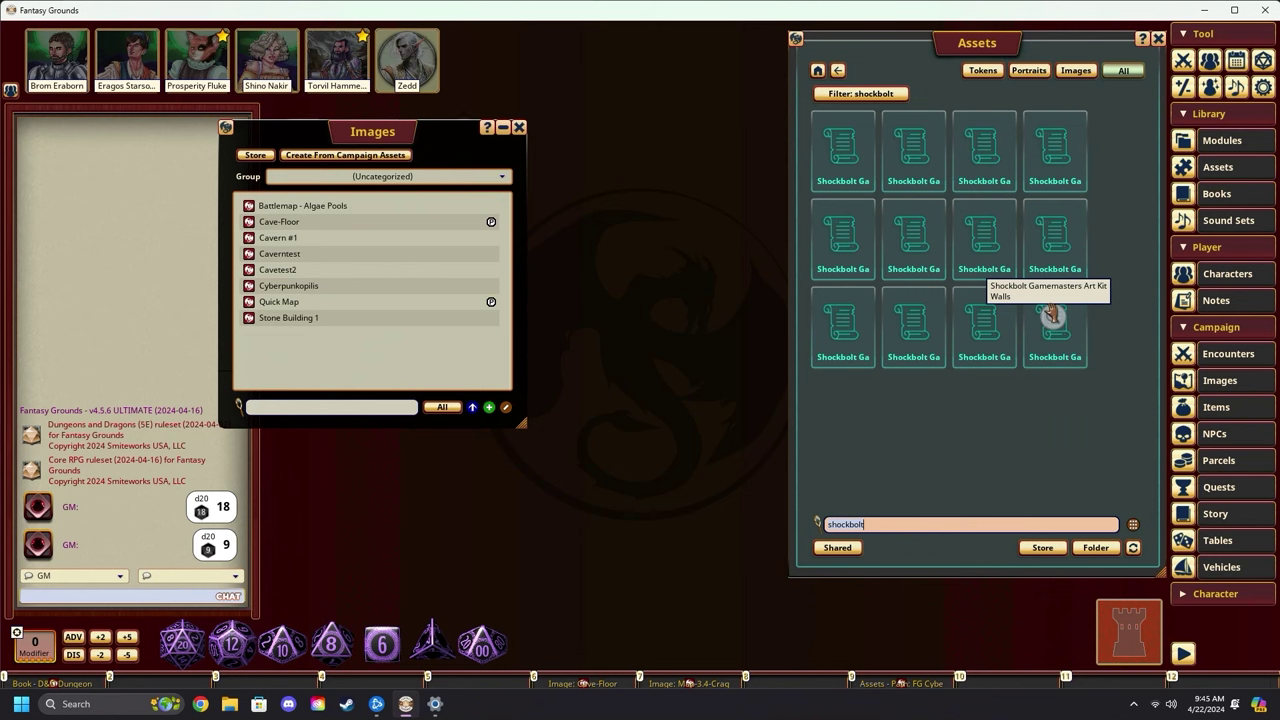
pyautogui.click(843, 160)
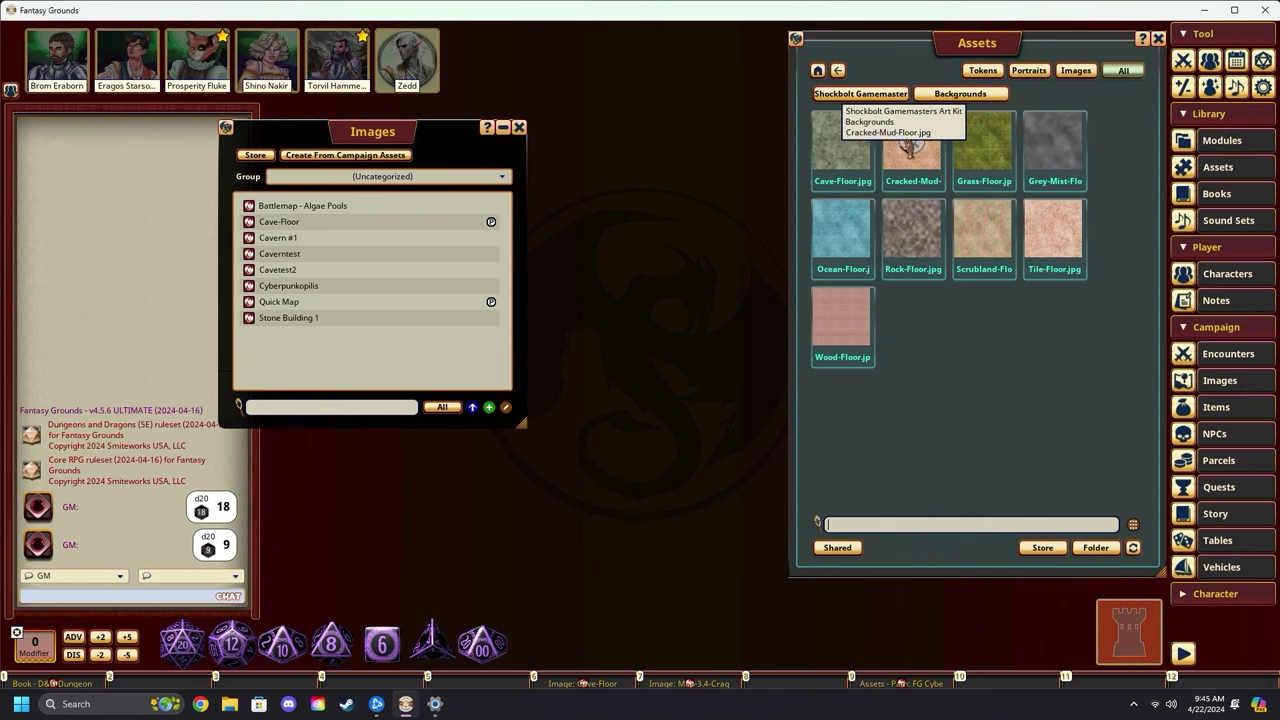
pyautogui.moveTo(914, 178); pyautogui.dragTo(421, 368)
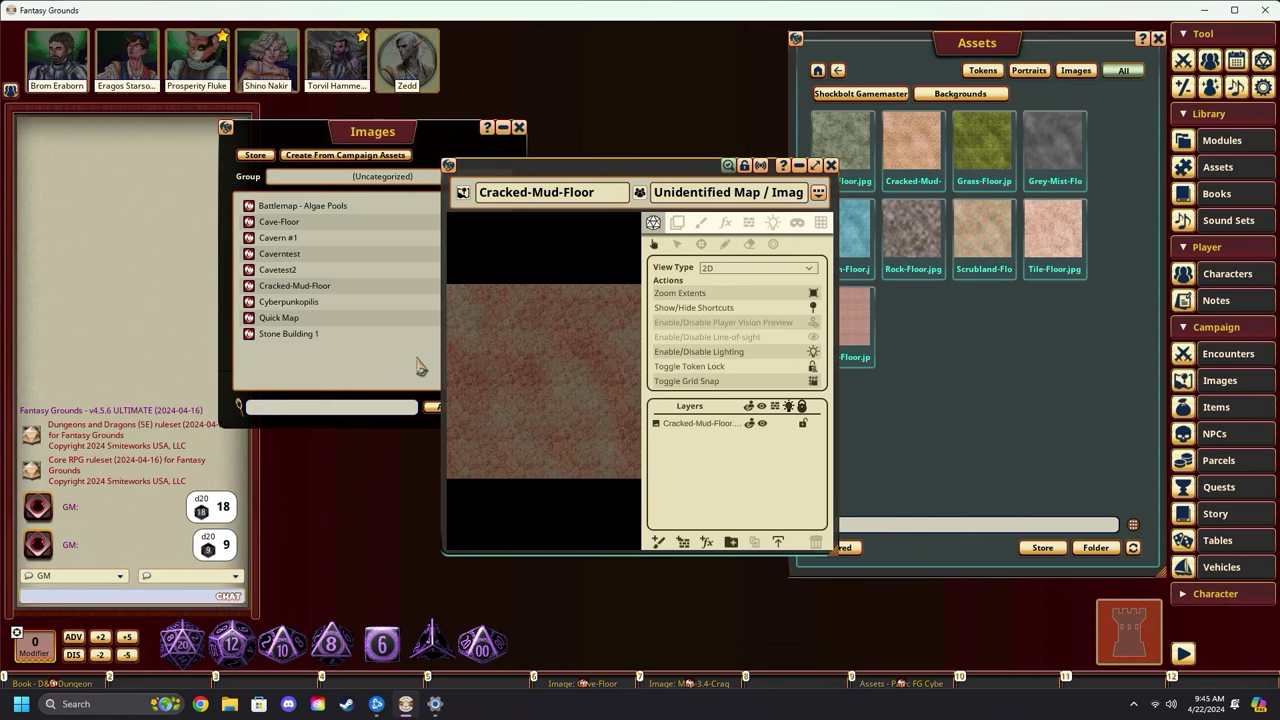
# Reposition and enlarge the Cracked-Mud-Floor map window and disable the map's lighting.
pyautogui.moveTo(563, 207); pyautogui.dragTo(452, 157)
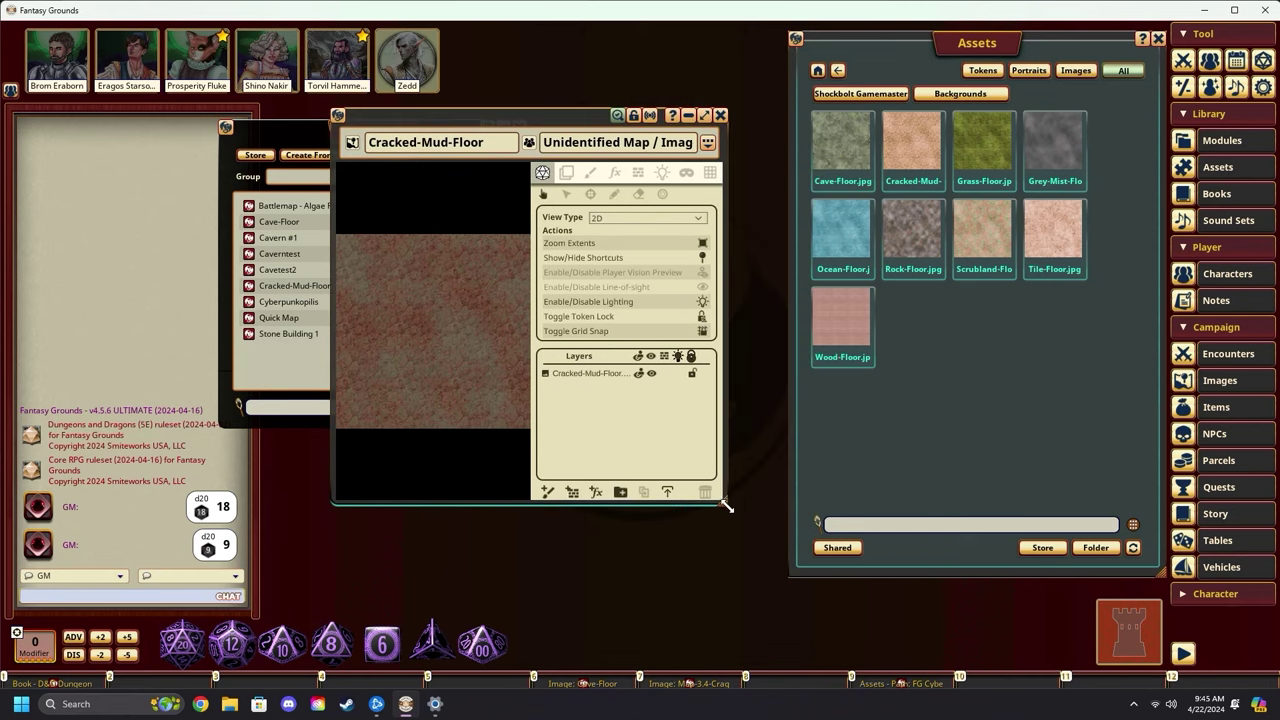
pyautogui.moveTo(727, 507); pyautogui.dragTo(952, 552)
pyautogui.scroll(6, 534, 369)
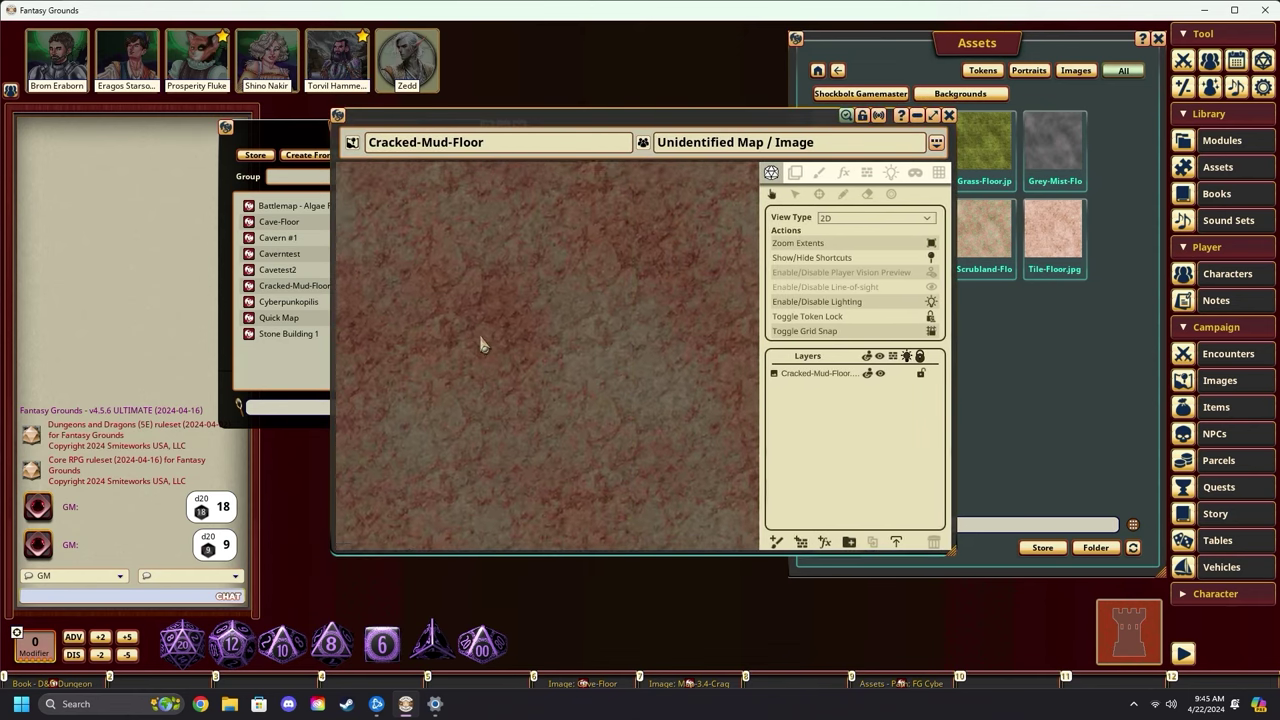
pyautogui.scroll(-5, 480, 345)
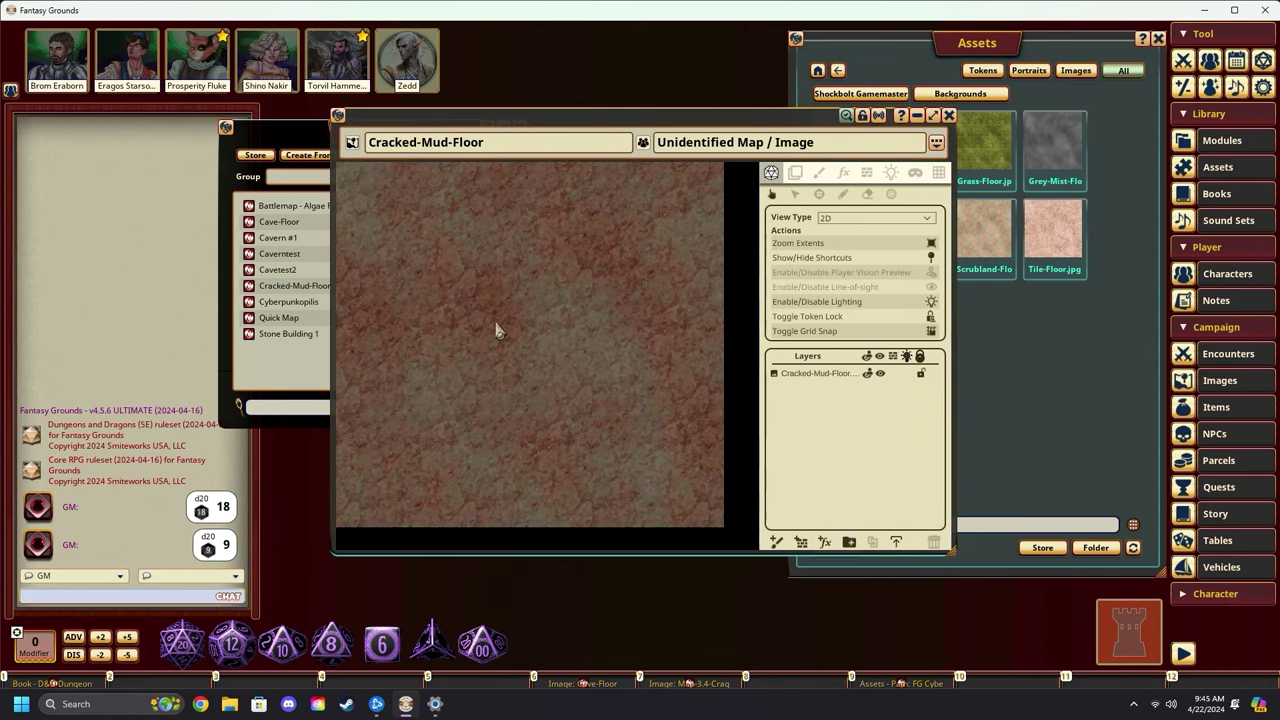
pyautogui.click(935, 302)
pyautogui.moveTo(522, 357); pyautogui.dragTo(519, 362)
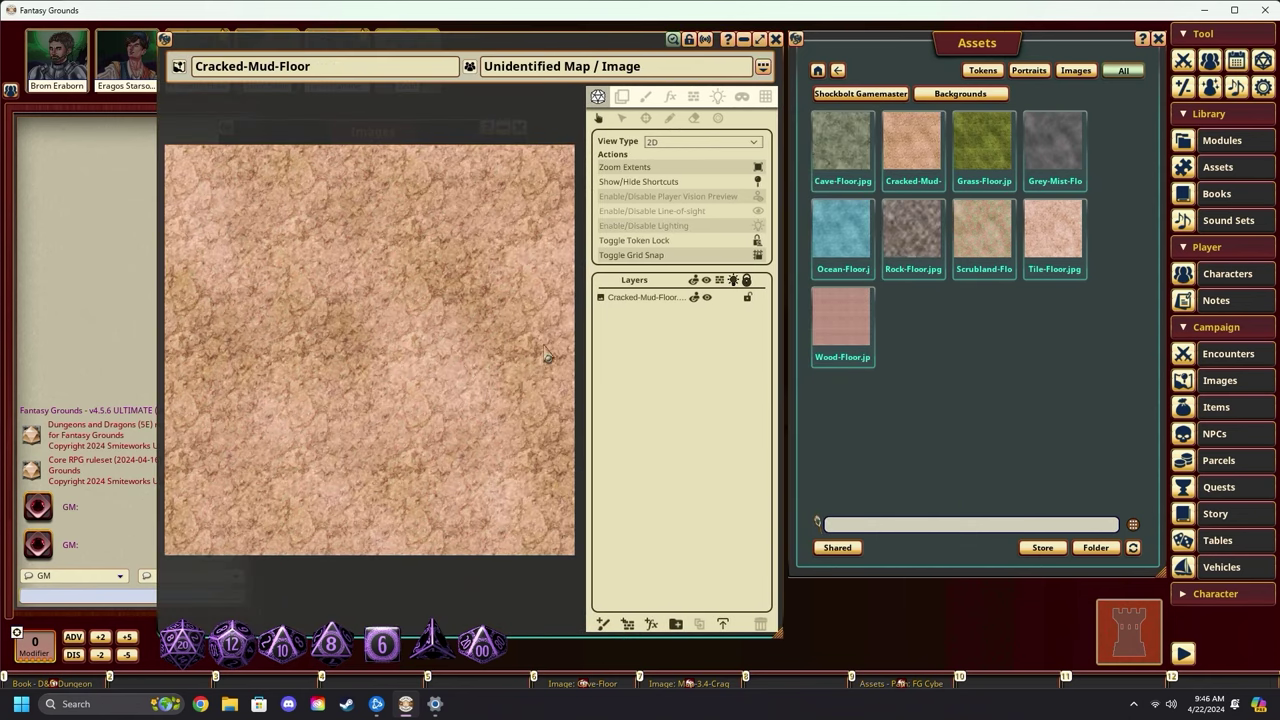
# Browse the Shockbolt kit's Stone tiles to the page with the vertical corridor tile.
pyautogui.click(862, 94)
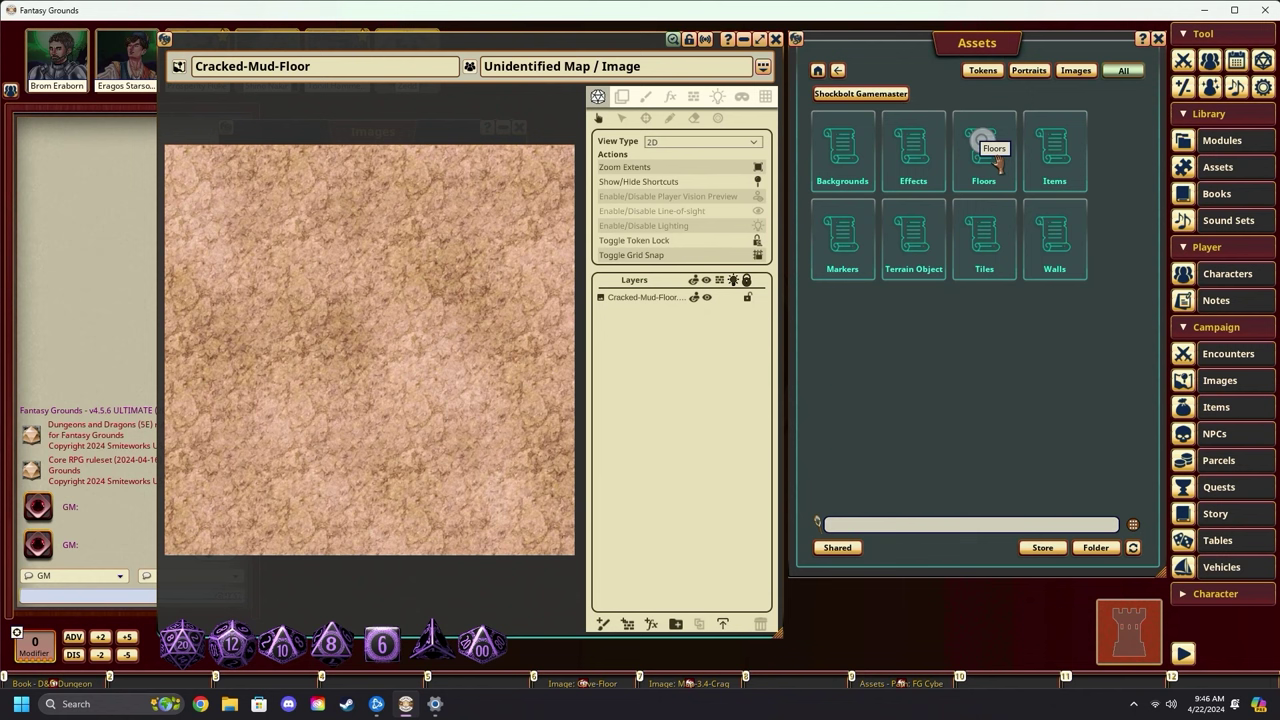
pyautogui.click(986, 240)
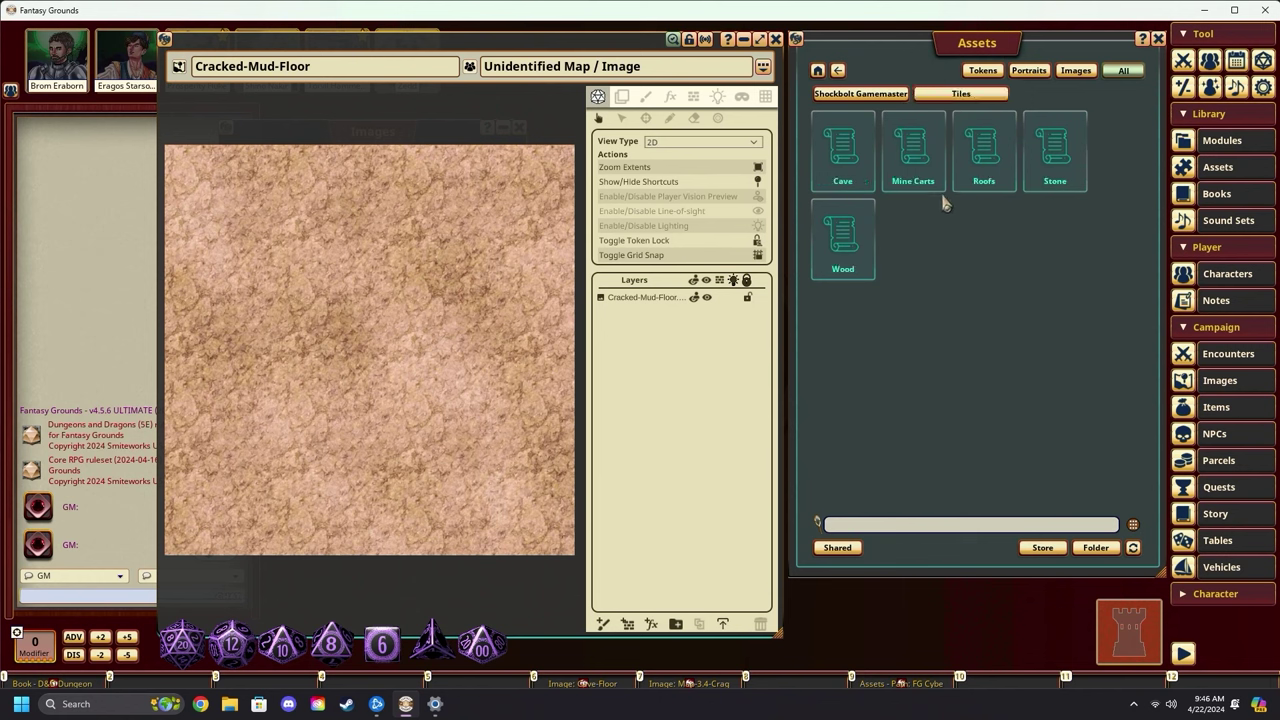
pyautogui.click(1066, 167)
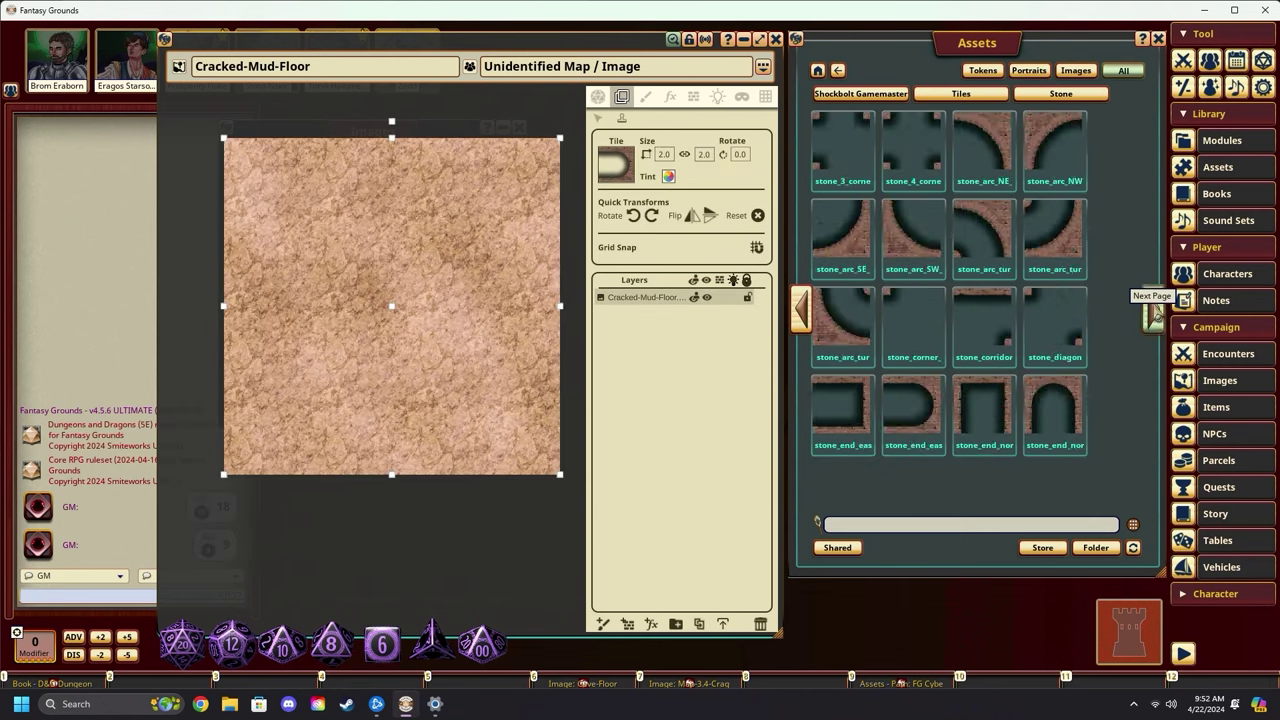
pyautogui.click(1153, 318)
pyautogui.click(1153, 318)
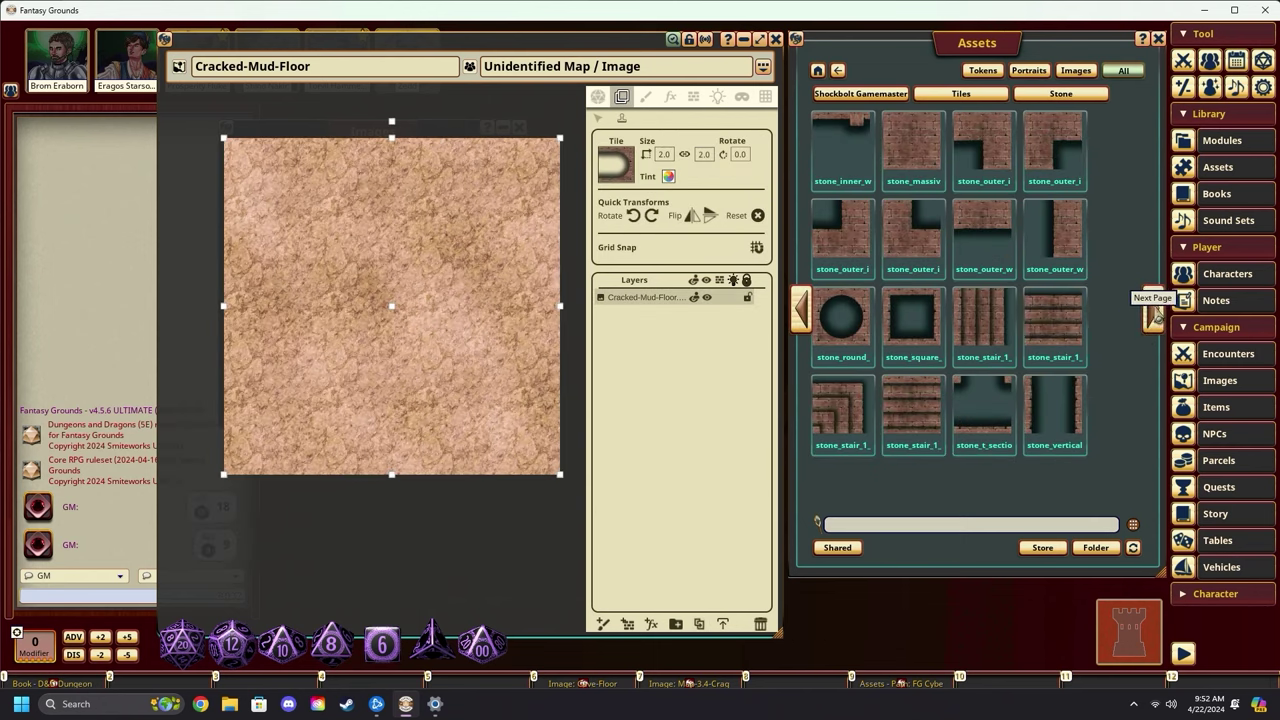
# Place three vertical stone corridor tiles, size 2 by 2, in a column down the map's left edge.
pyautogui.moveTo(1056, 412); pyautogui.dragTo(620, 170)
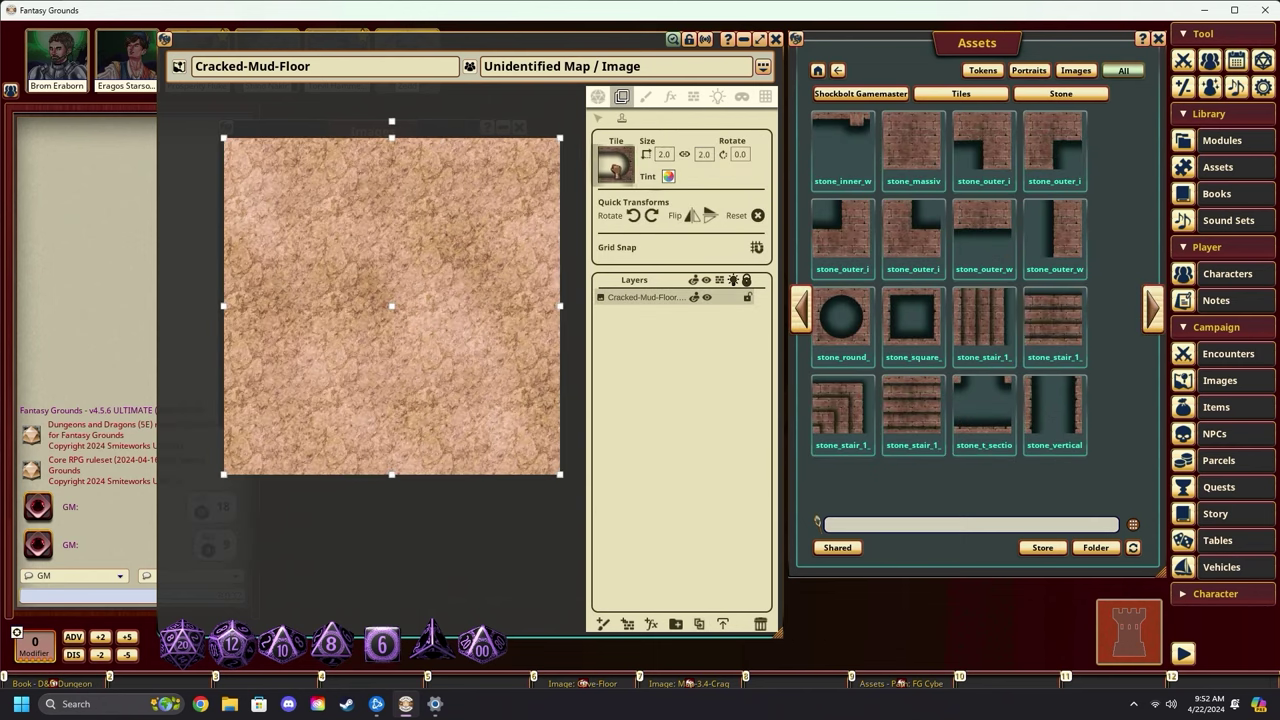
pyautogui.click(664, 156)
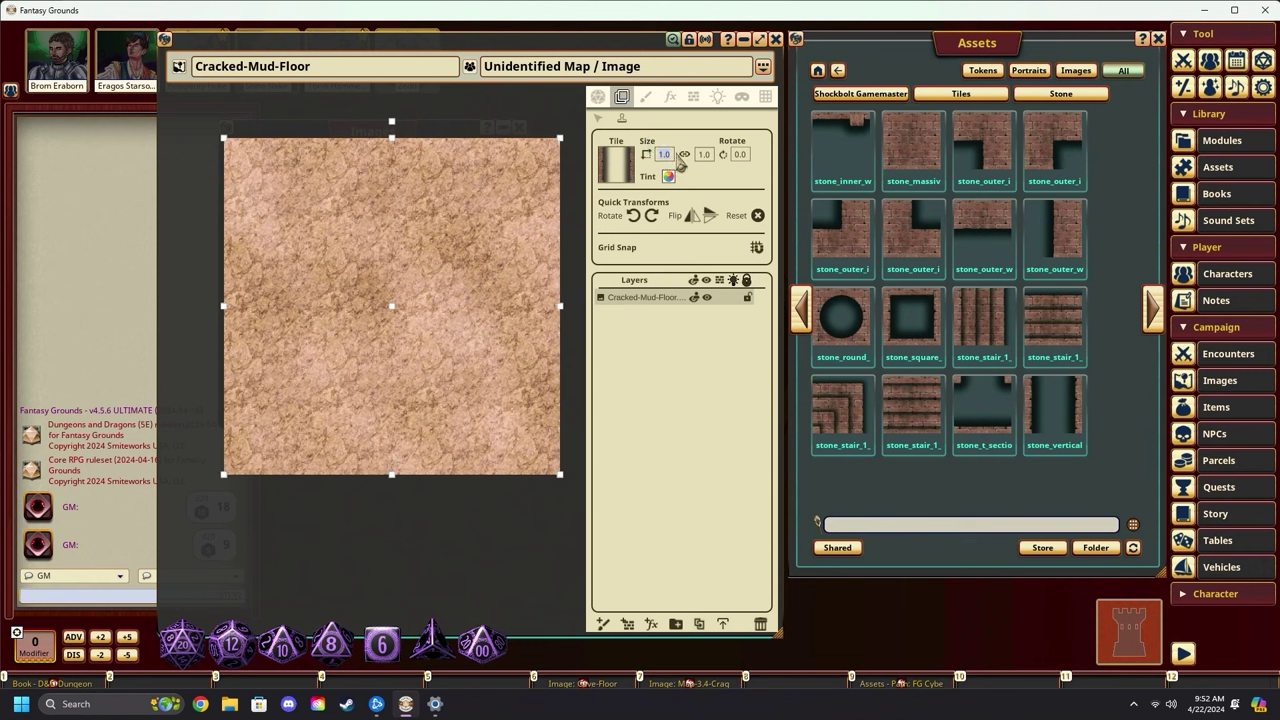
pyautogui.write('2')
pyautogui.press('Return')
pyautogui.click(250, 178)
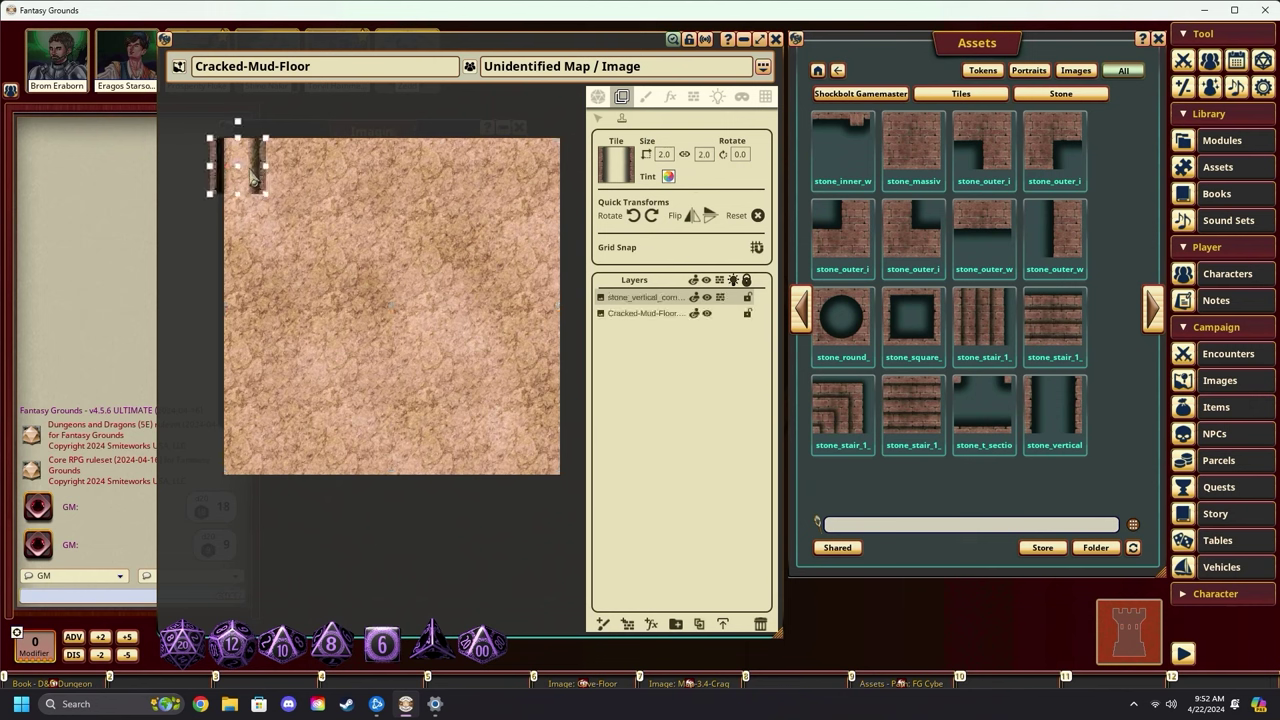
pyautogui.click(266, 250)
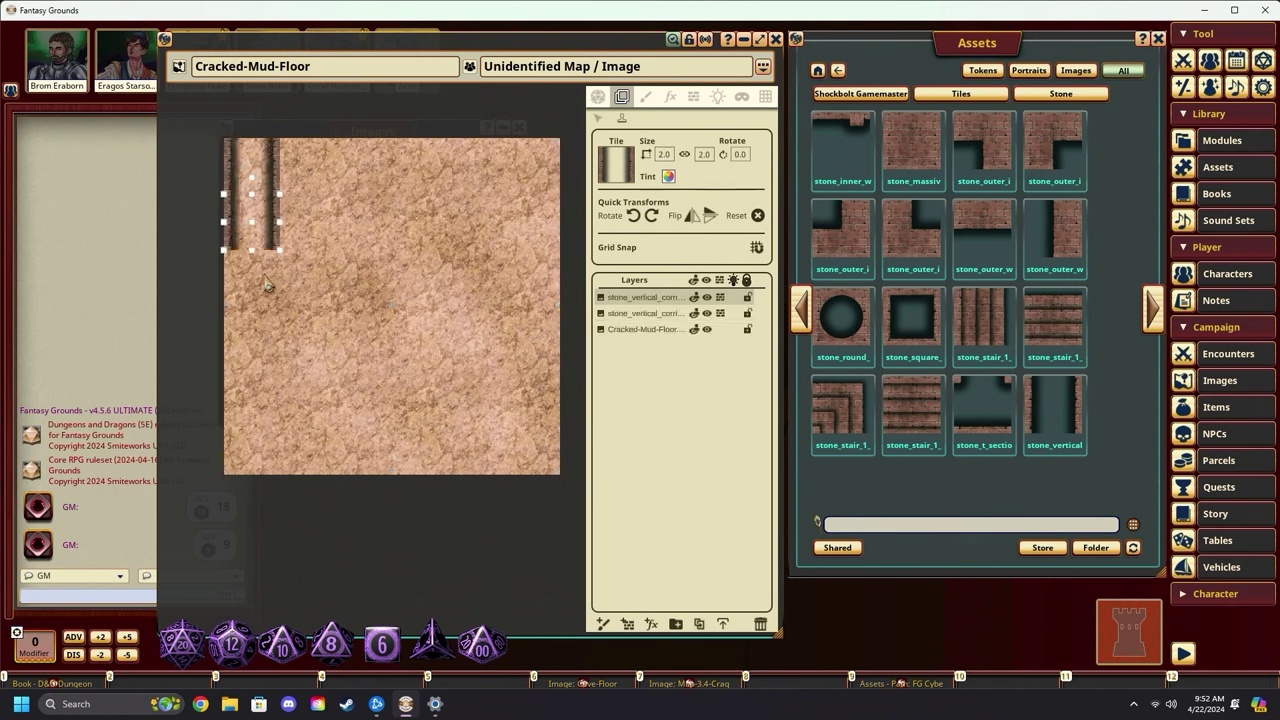
pyautogui.click(267, 286)
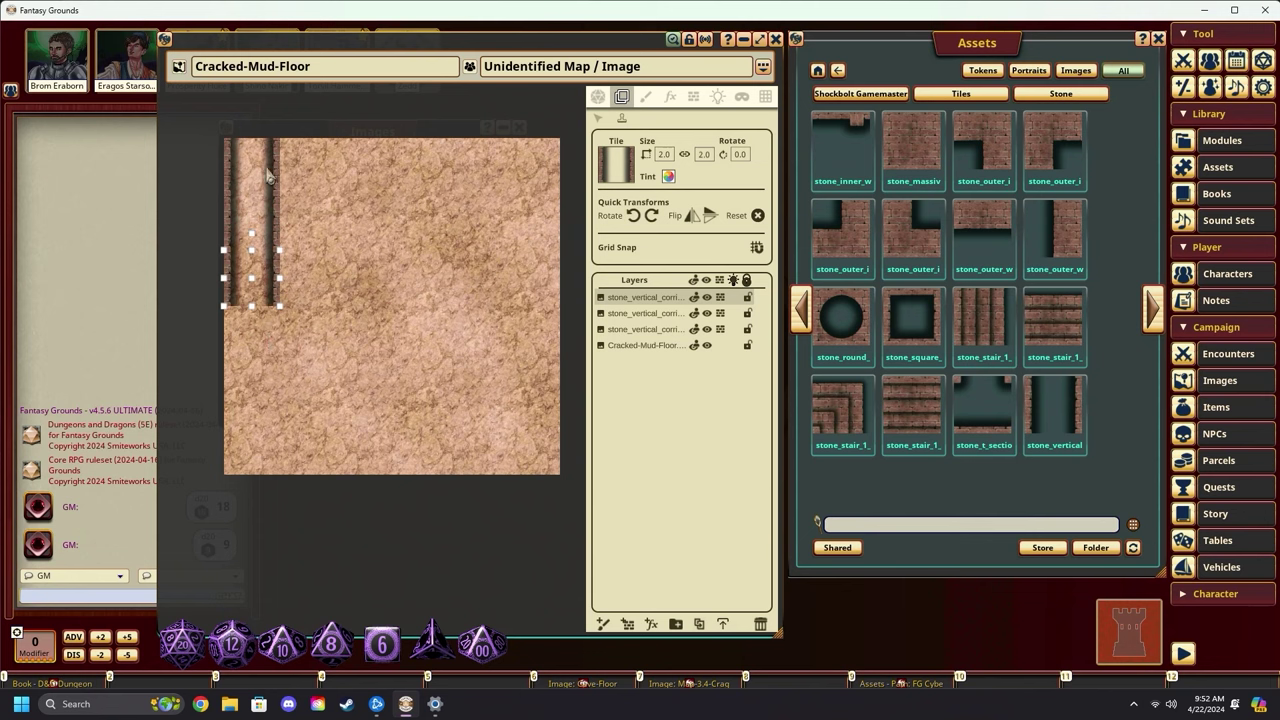
# Place a 2 by 2 stone T-section tile rotated 90 degrees directly below the vertical corridor.
pyautogui.click(982, 403)
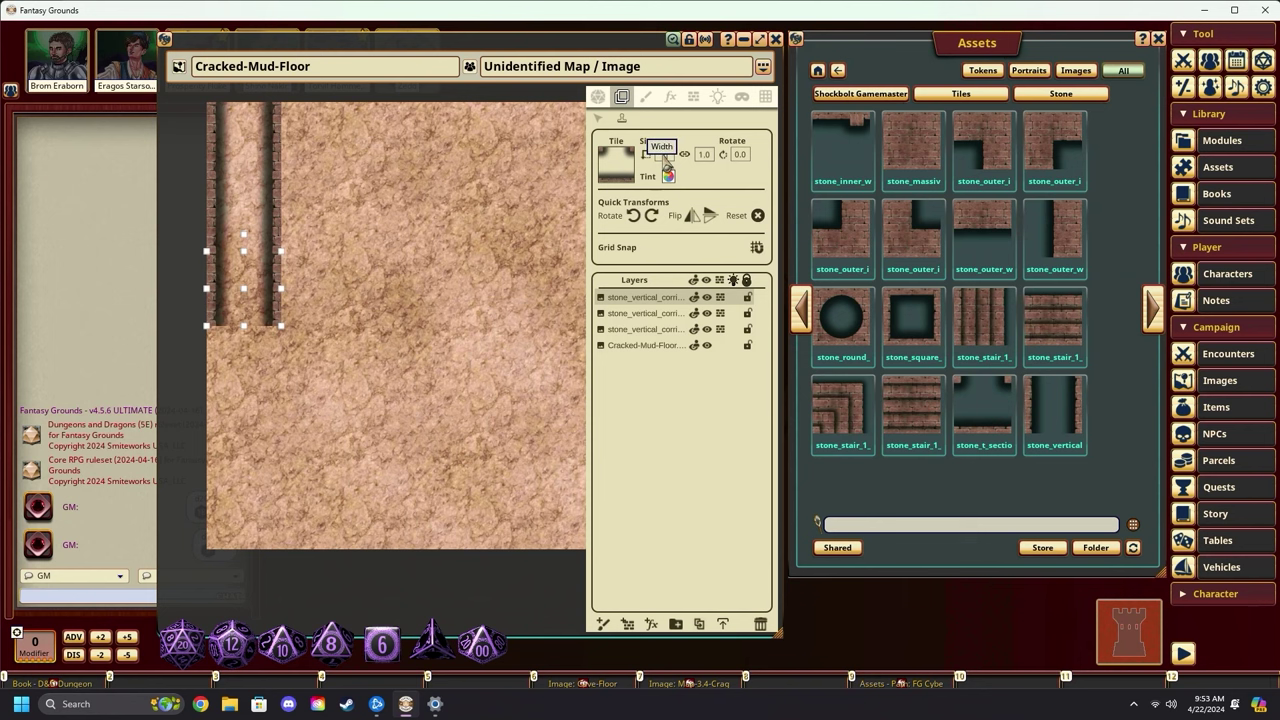
pyautogui.click(651, 216)
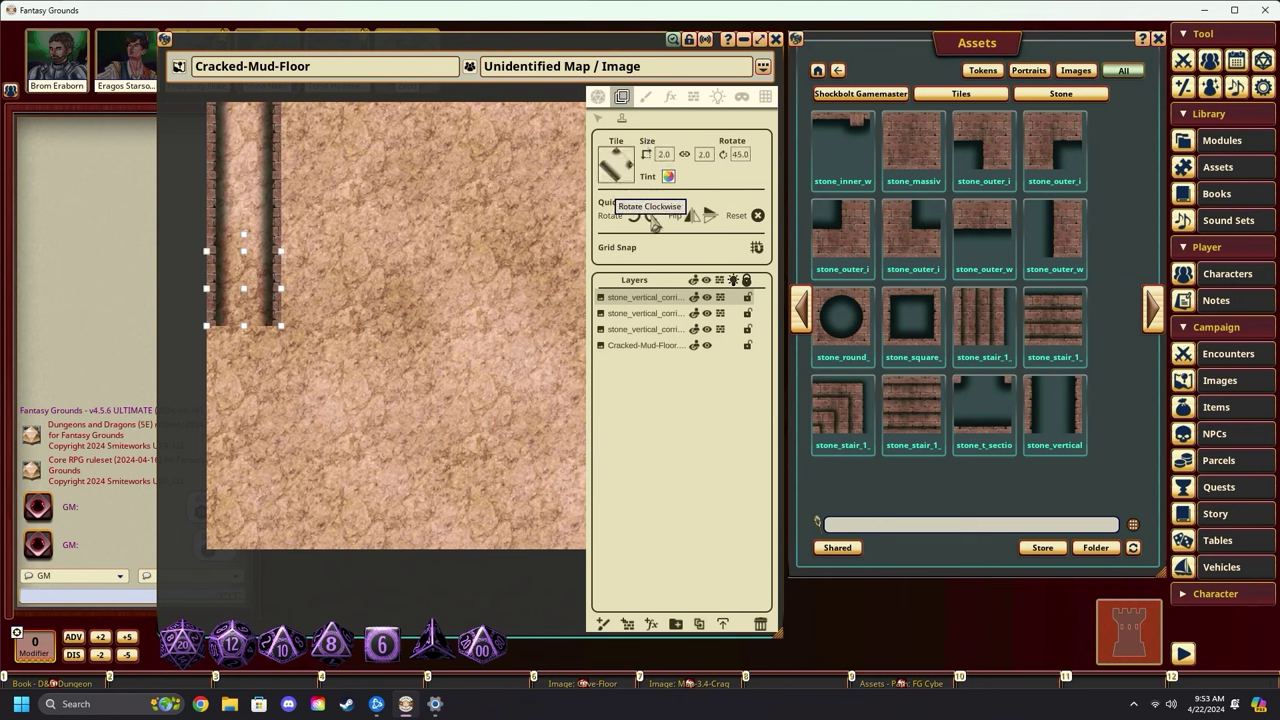
pyautogui.click(250, 378)
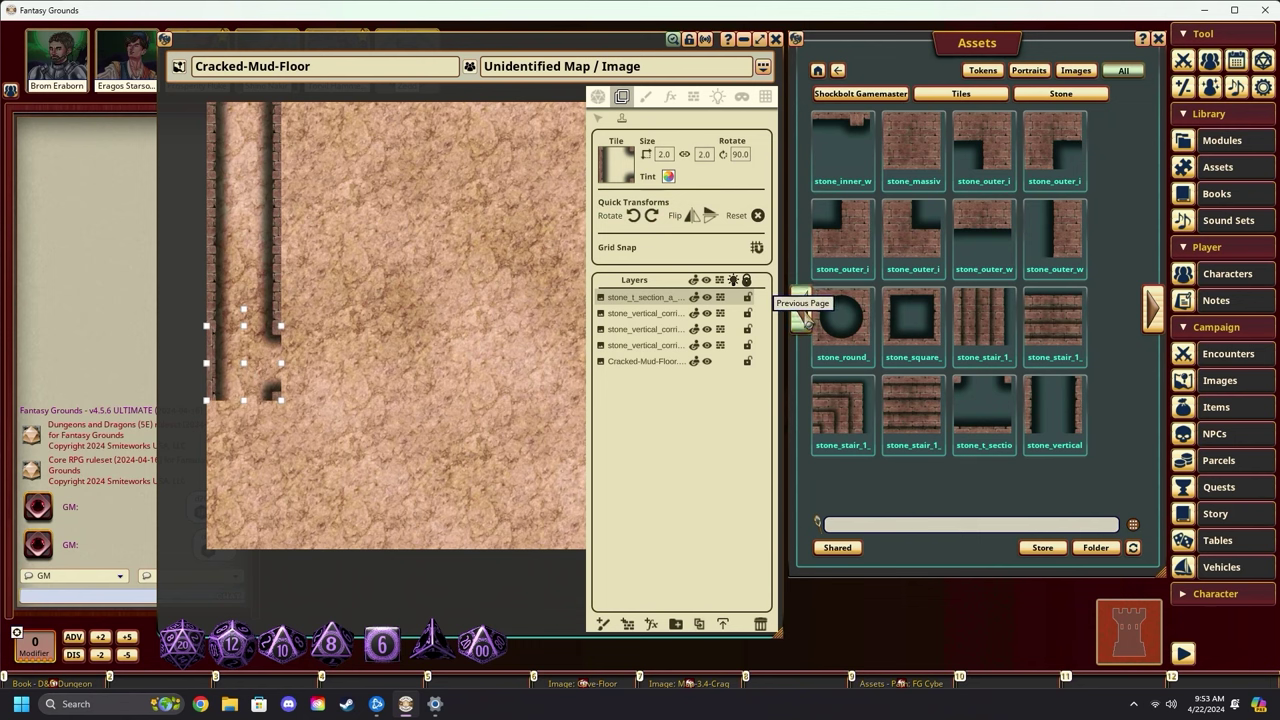
# Close off the corridor below the T-section with a 2 by 2 stone_end_north_a_01 tile rotated 180 degrees.
pyautogui.click(803, 320)
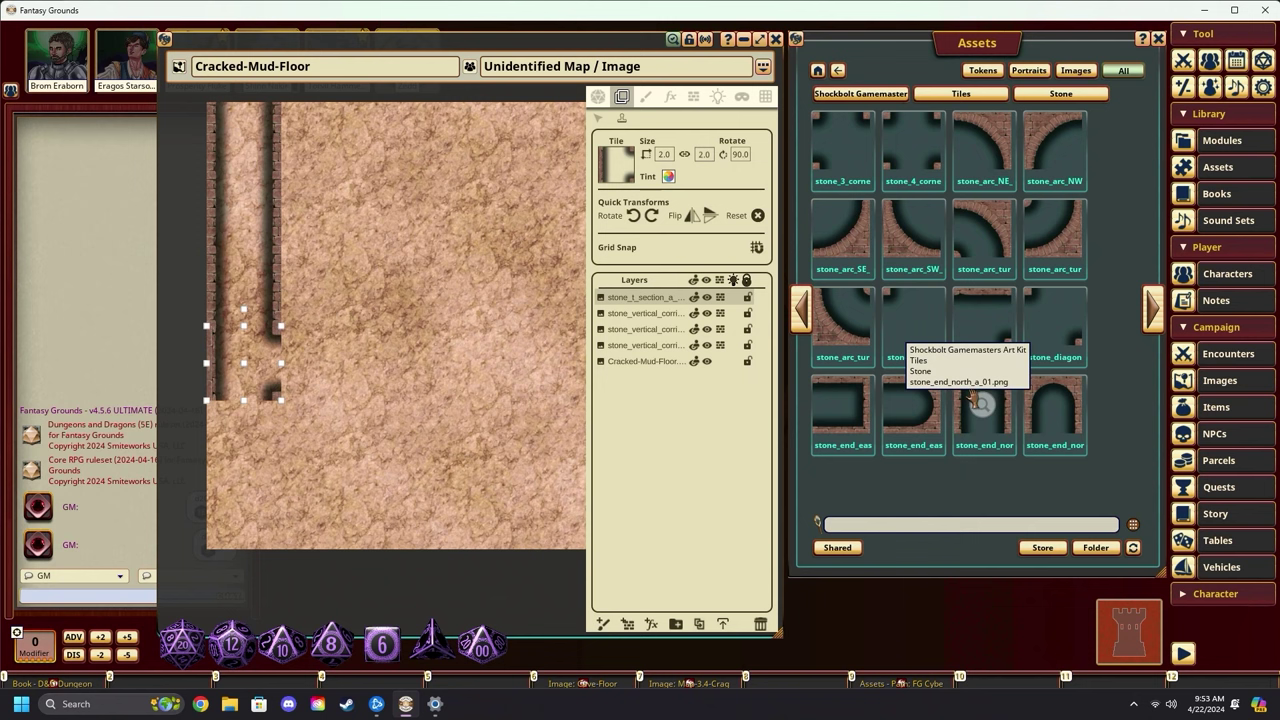
pyautogui.click(982, 408)
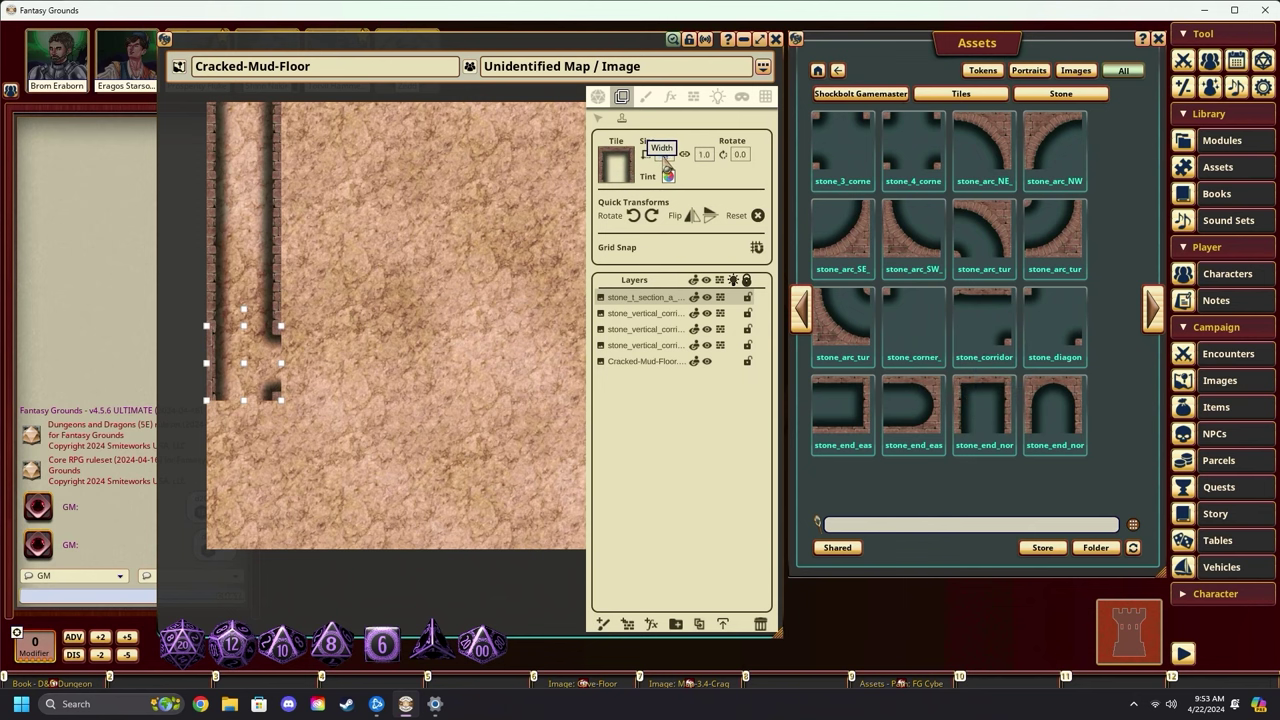
pyautogui.scroll(1, 663, 159)
pyautogui.click(651, 218)
pyautogui.click(651, 218)
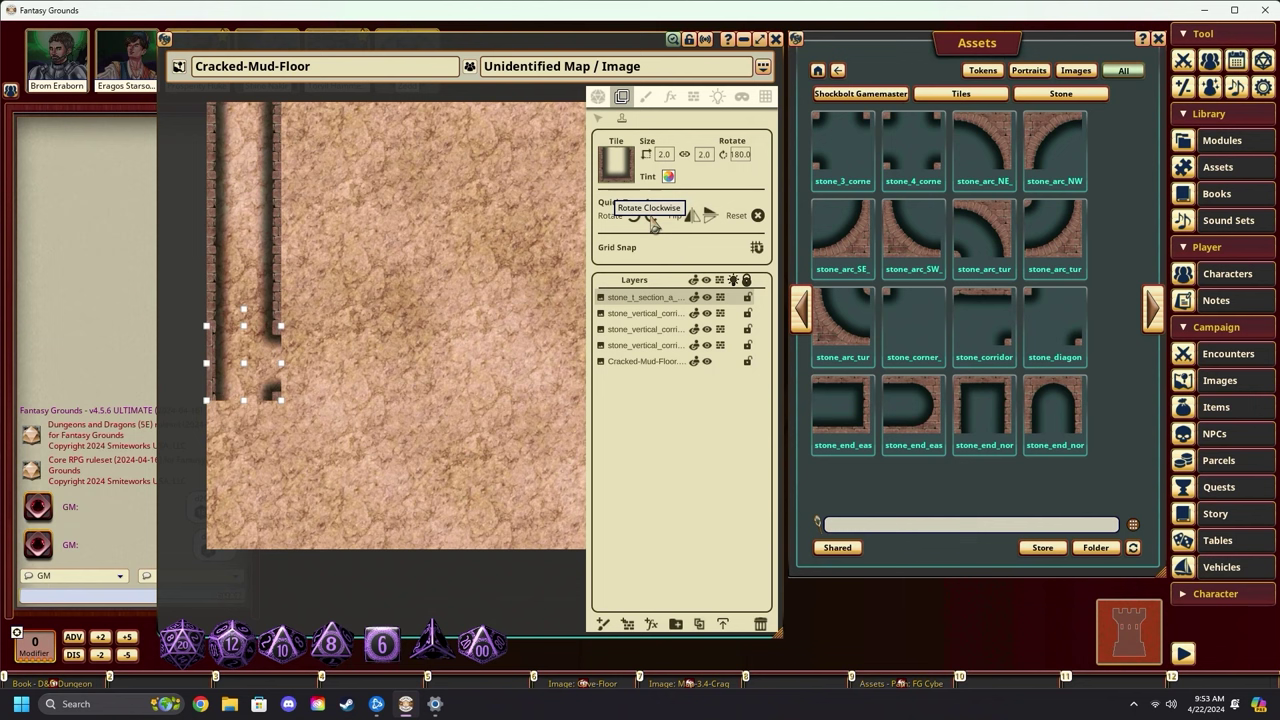
pyautogui.click(251, 474)
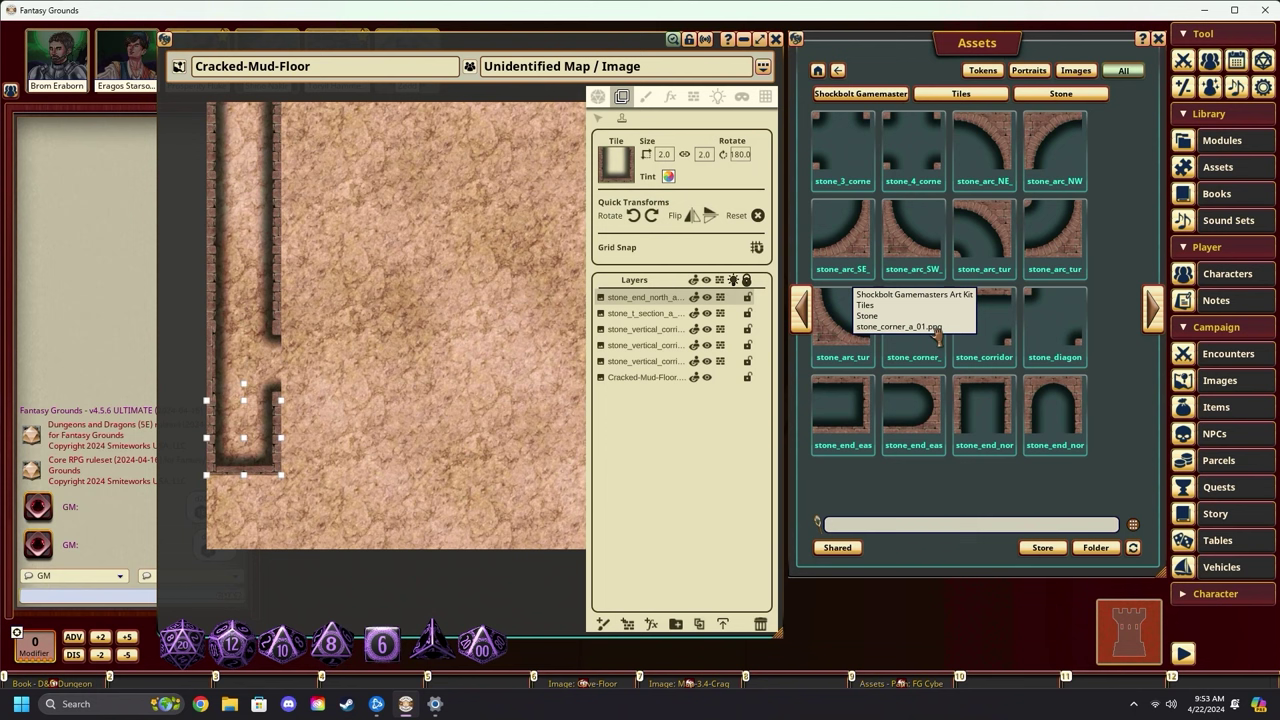
# Extend a side corridor from the T-section's opening with two 2 by 2 horizontal stone corridor tiles.
pyautogui.click(1152, 310)
pyautogui.moveTo(613, 158); pyautogui.dragTo(618, 160)
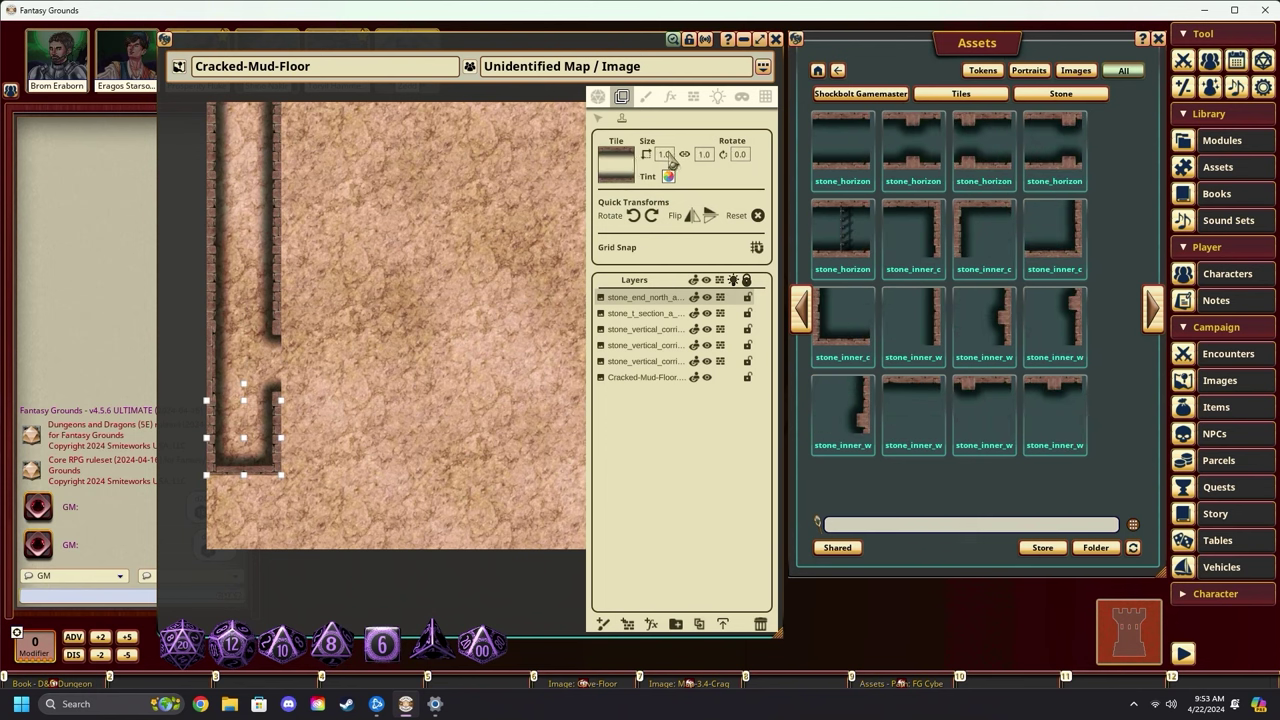
pyautogui.rightClick(662, 153)
pyautogui.click(662, 154)
pyautogui.write('2')
pyautogui.click(328, 362)
pyautogui.click(417, 364)
pyautogui.moveTo(417, 364); pyautogui.dragTo(399, 364)
pyautogui.moveTo(414, 511); pyautogui.dragTo(378, 519)
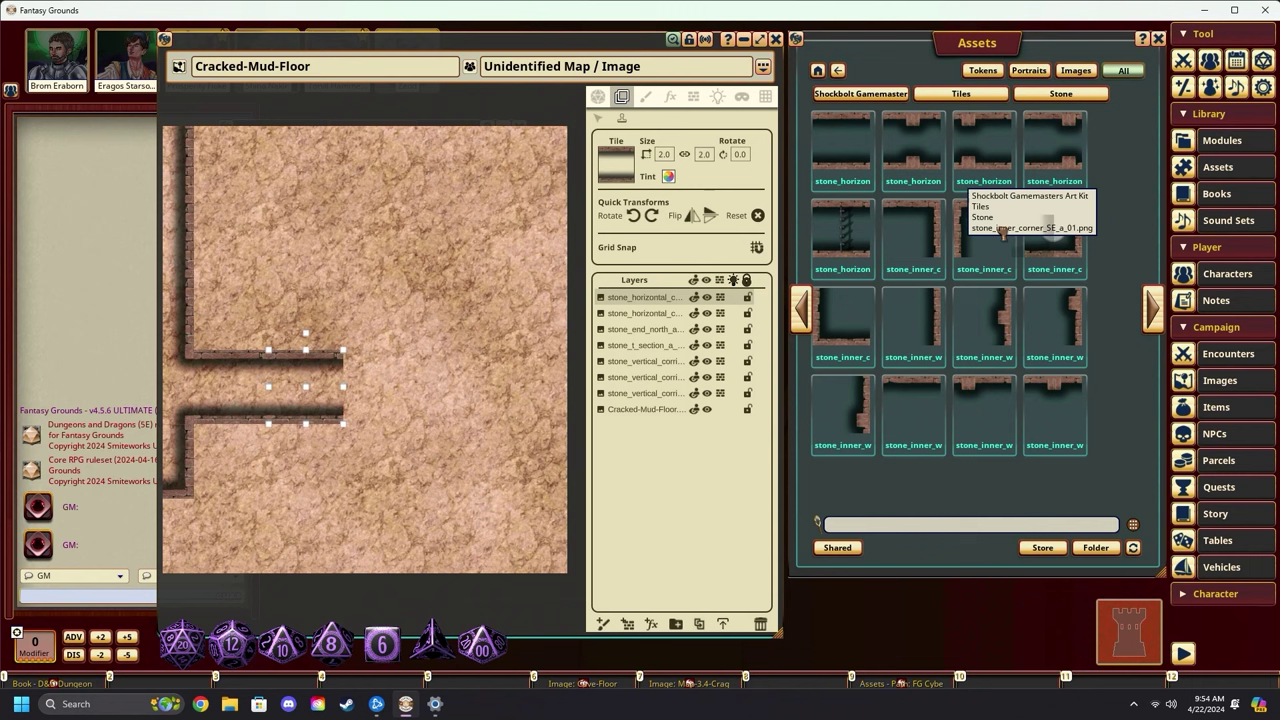
# Place a 2 by 2 stone_inner_corner_SE_a_01 tile at the end of the horizontal corridor.
pyautogui.click(1075, 241)
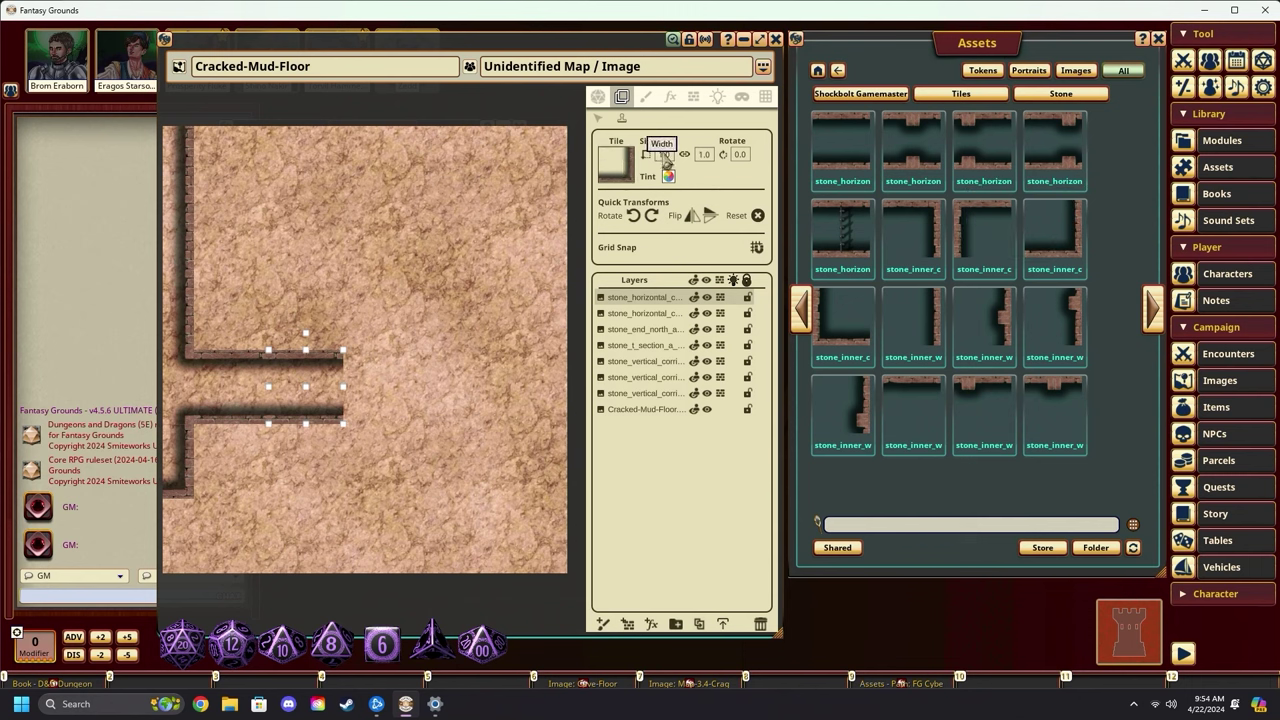
pyautogui.scroll(1, 665, 155)
pyautogui.click(376, 396)
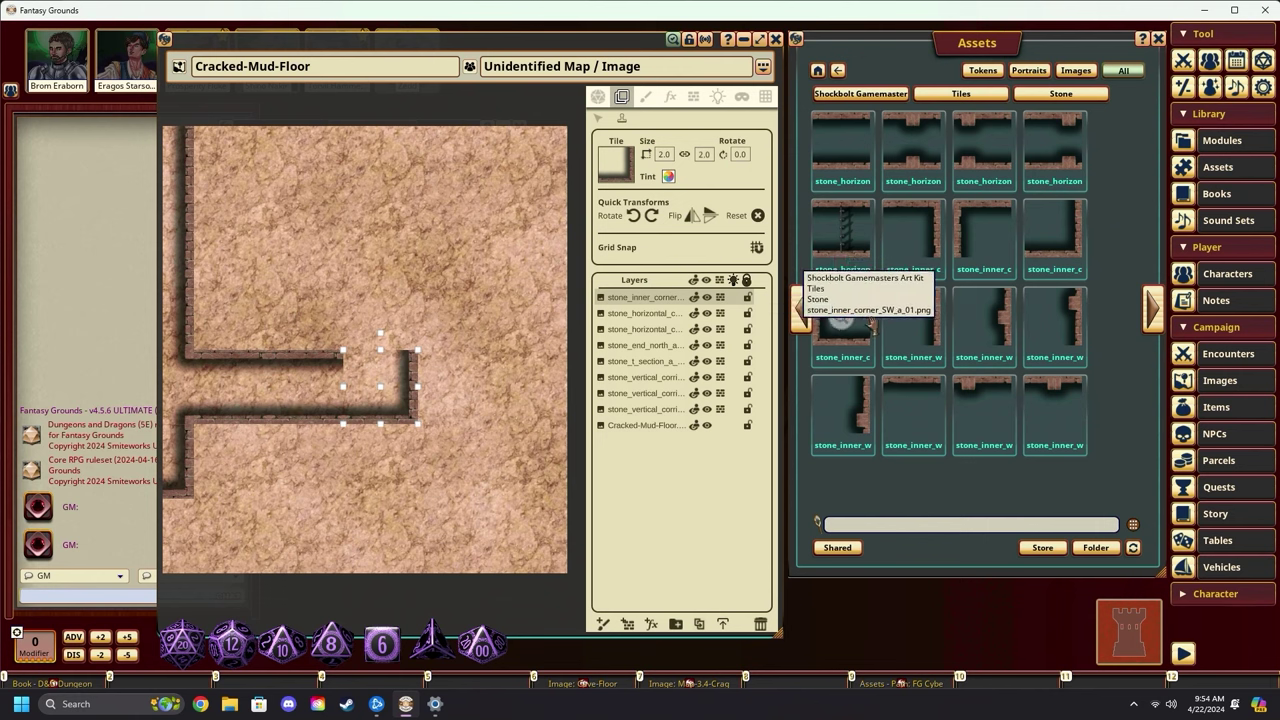
# Place a 2 by 2 stone_corner_a_01 tile over the inner corner tile to close the gap in the corridor's inside wall.
pyautogui.click(801, 312)
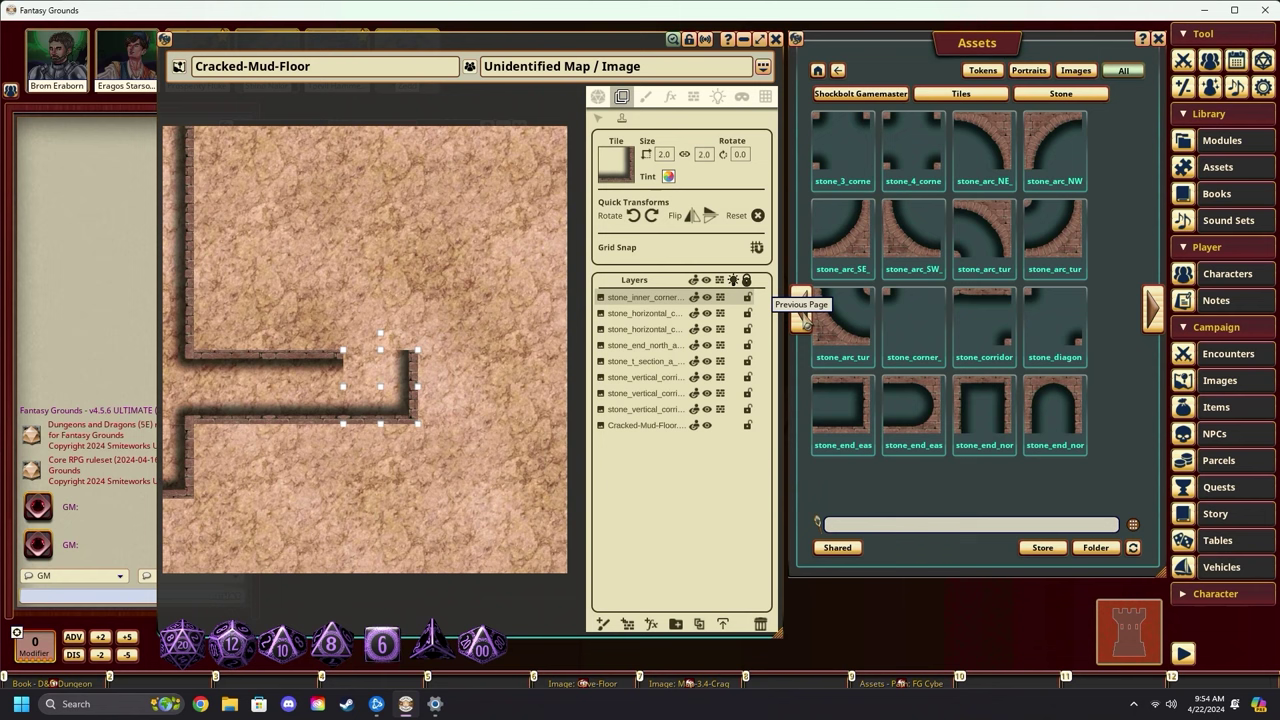
pyautogui.click(910, 312)
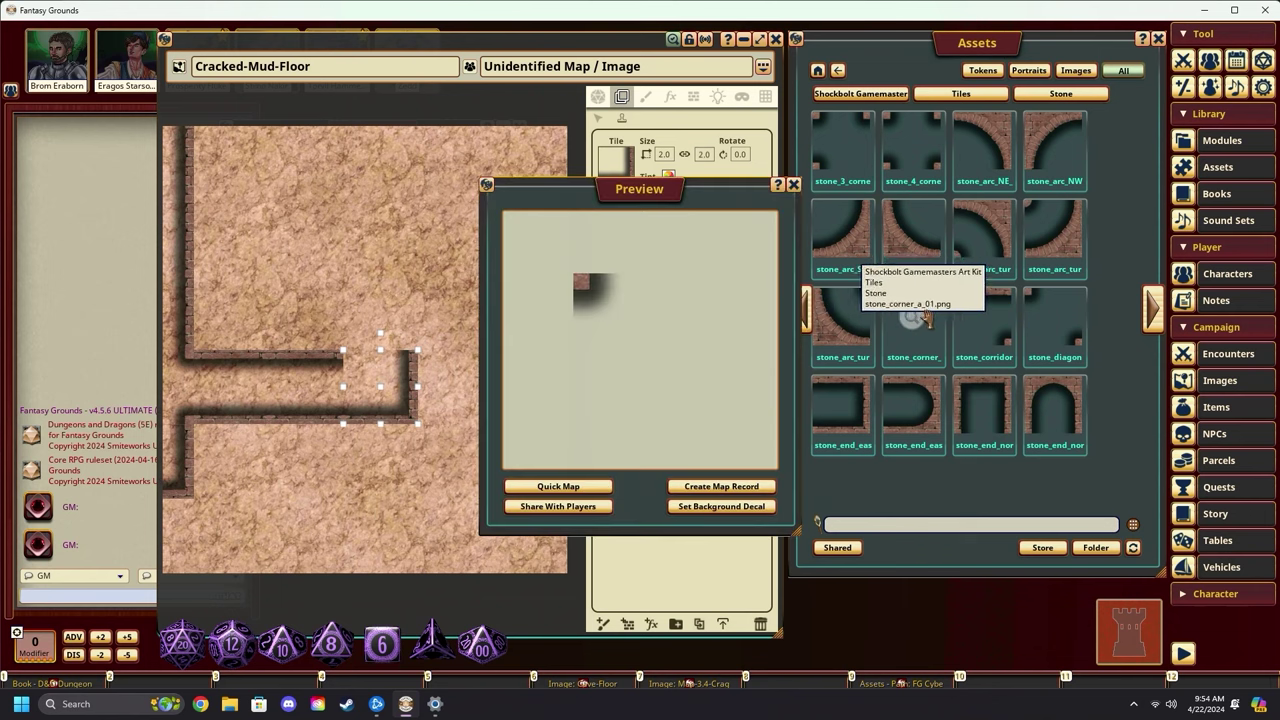
pyautogui.click(793, 185)
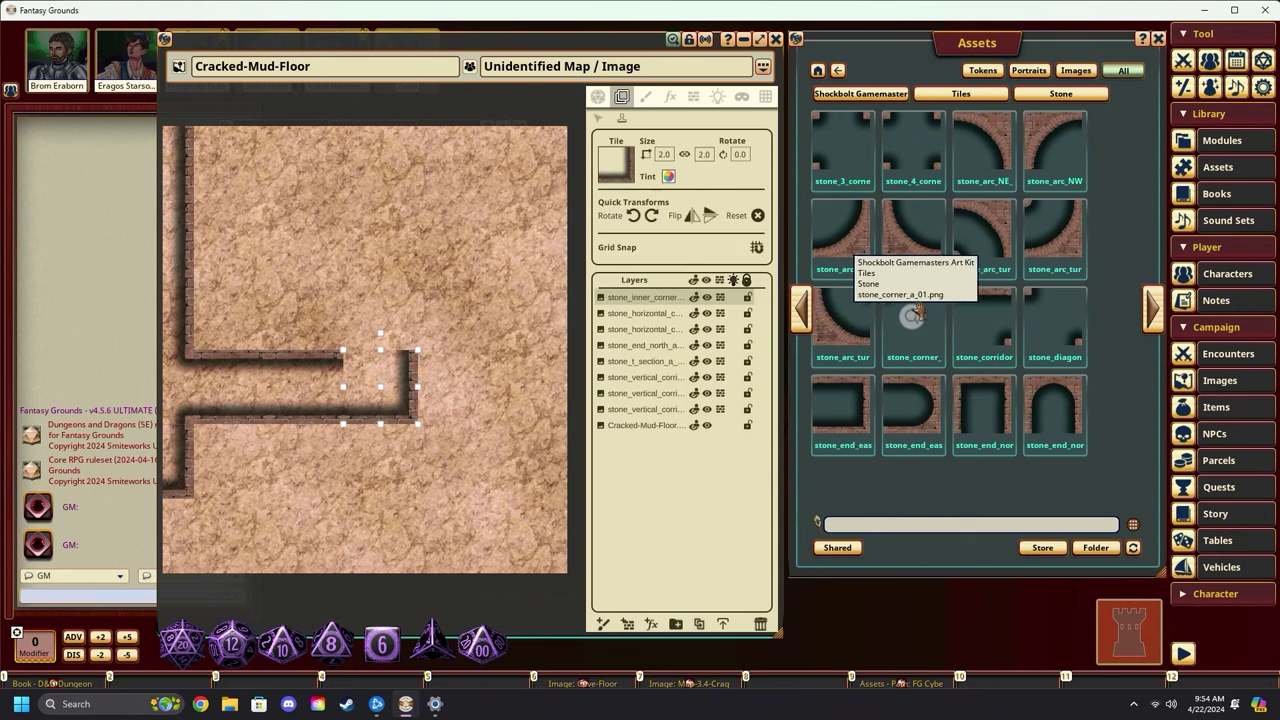
pyautogui.moveTo(667, 178); pyautogui.dragTo(610, 163)
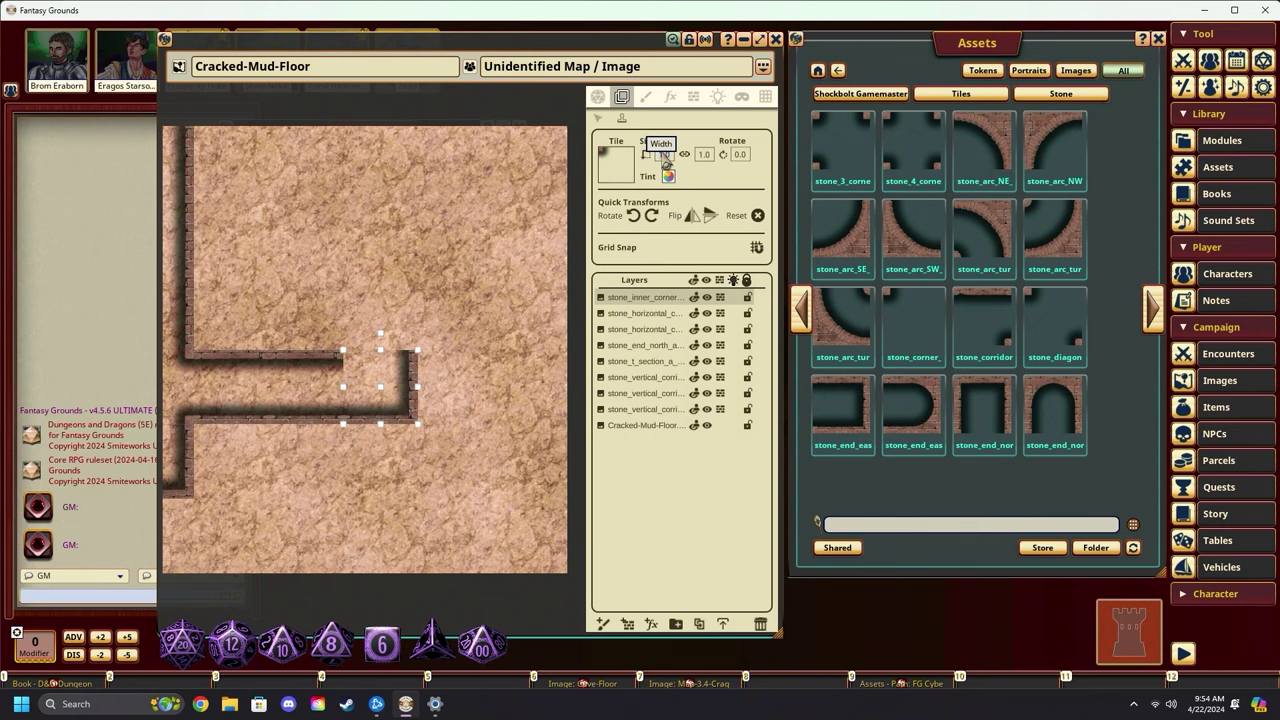
pyautogui.scroll(1, 665, 157)
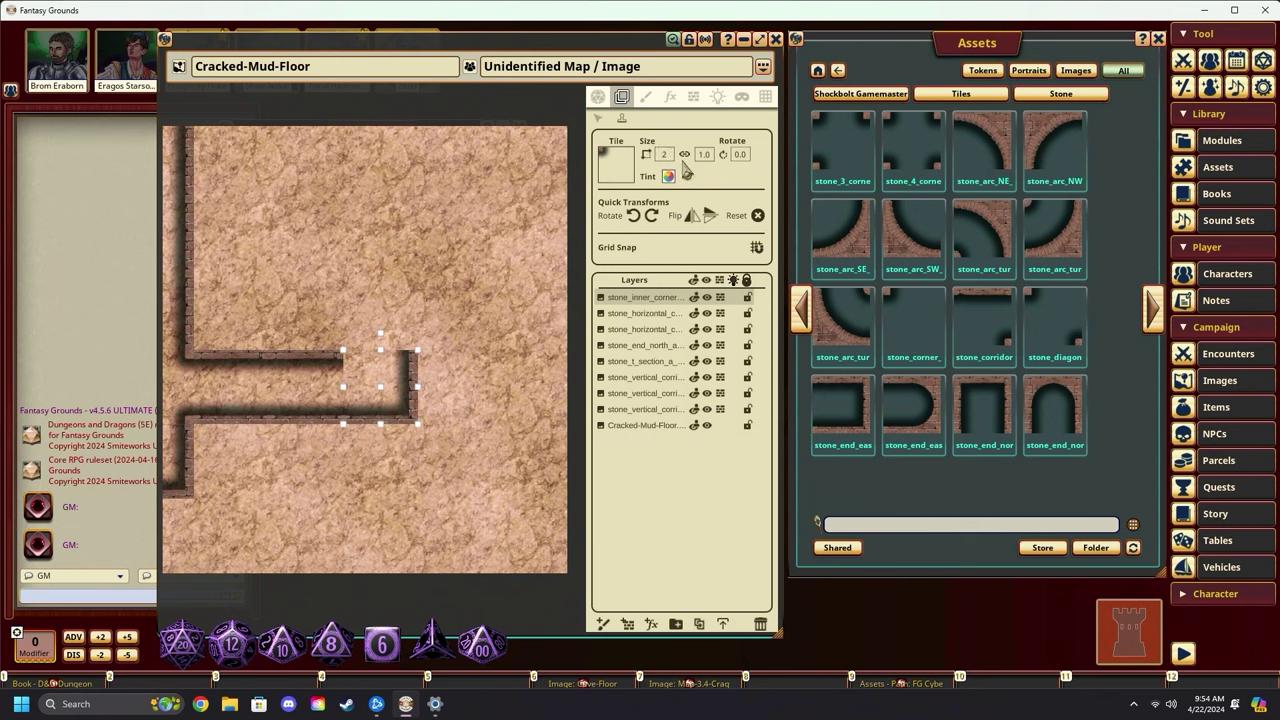
pyautogui.click(366, 382)
pyautogui.moveTo(366, 370); pyautogui.dragTo(386, 378)
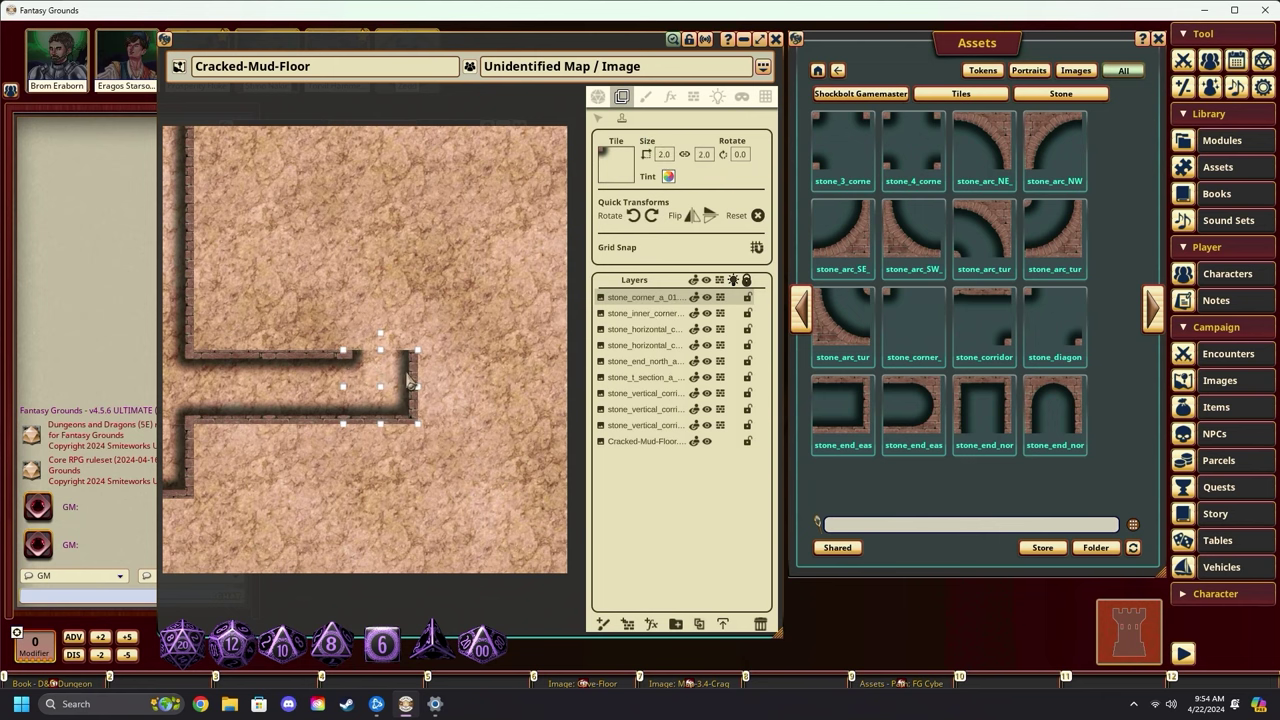
pyautogui.scroll(3, 362, 378)
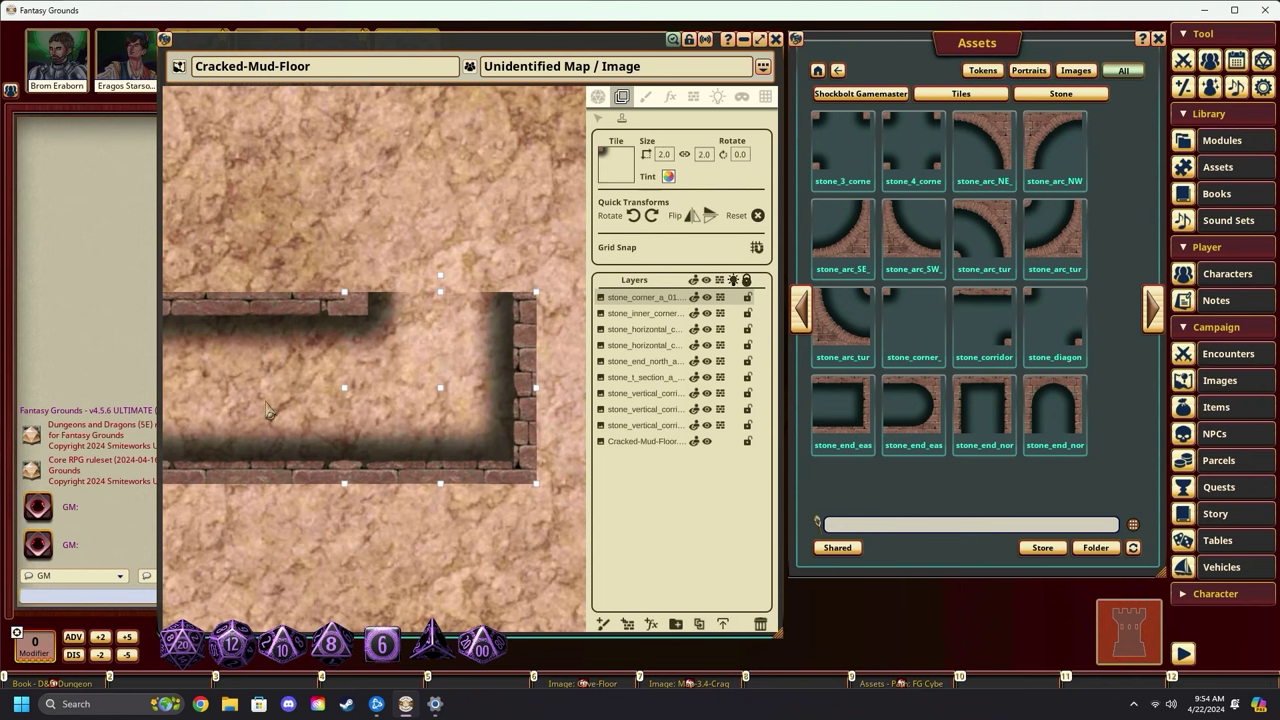
pyautogui.scroll(-3, 430, 358)
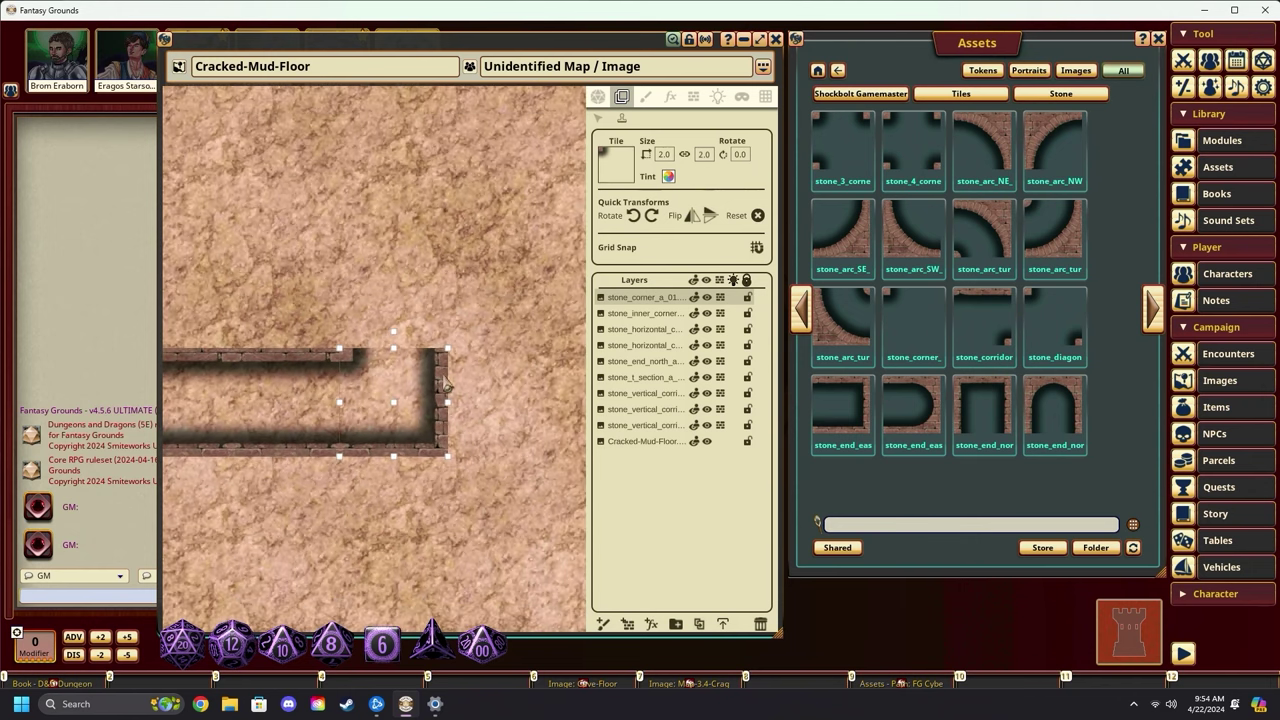
# Extend the corridor upward from the corner with two 2 by 2 vertical stone corridor tiles.
pyautogui.click(1153, 310)
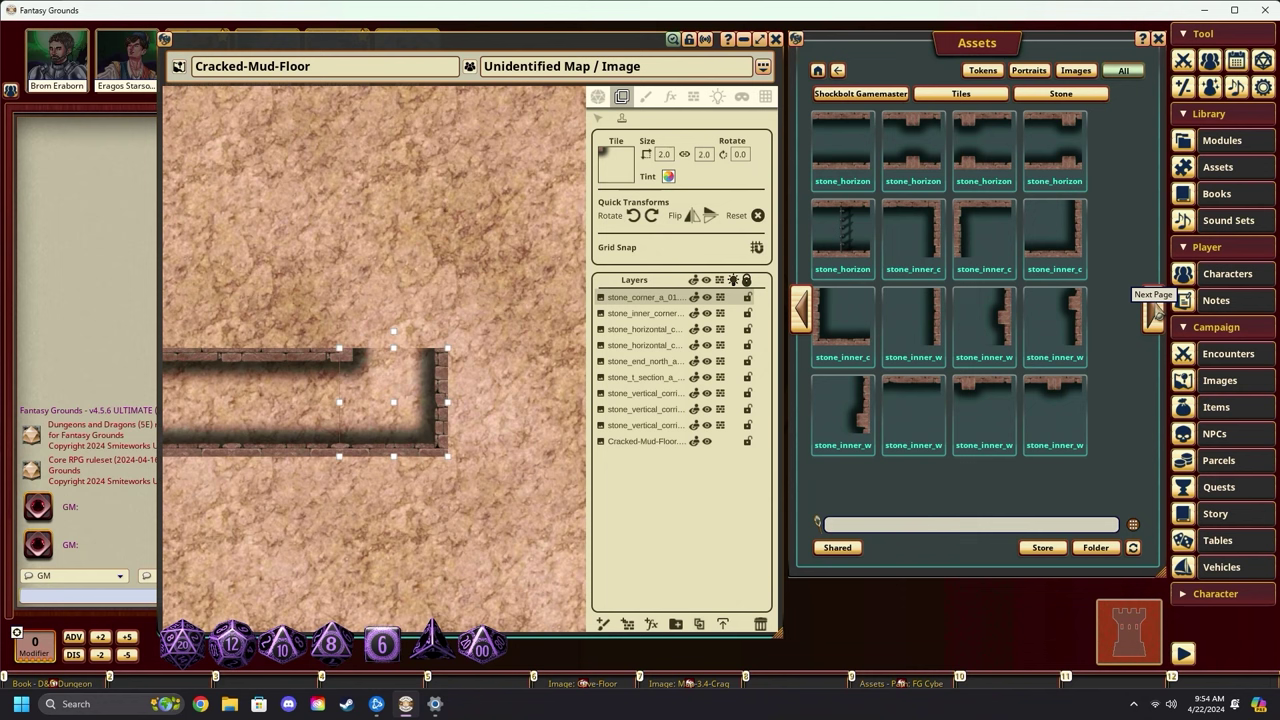
pyautogui.click(1153, 310)
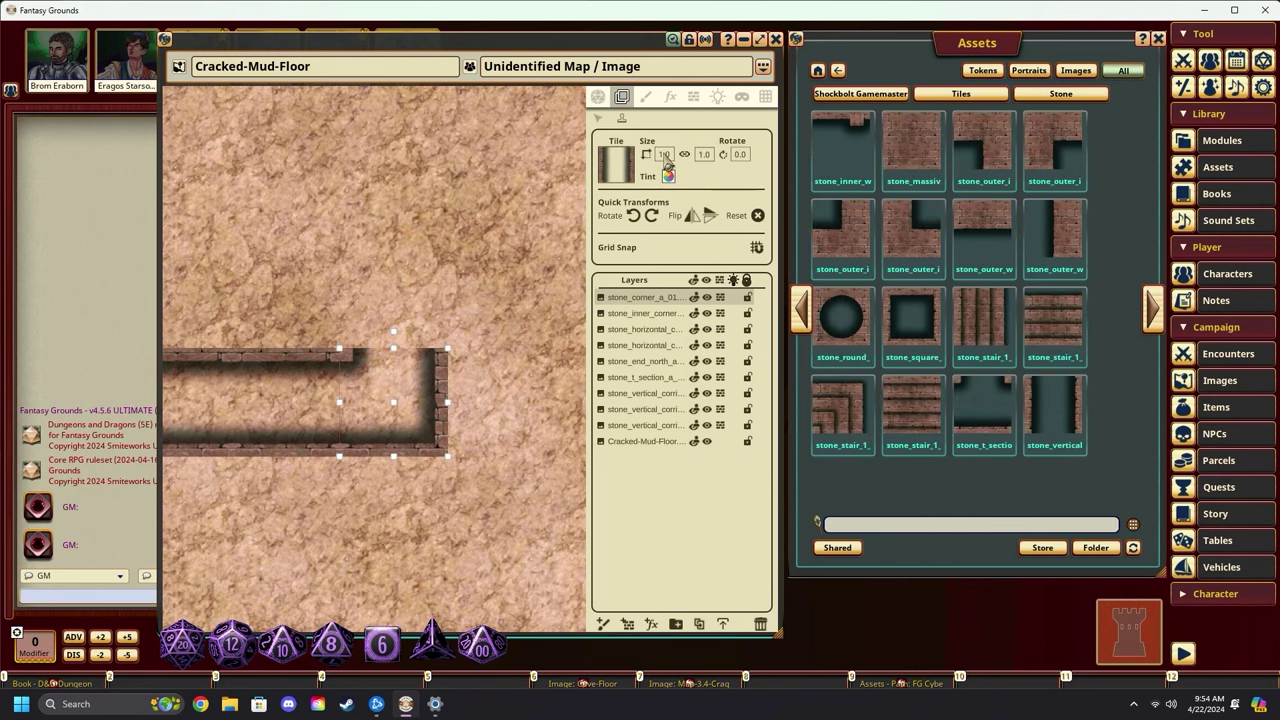
pyautogui.scroll(1, 665, 156)
pyautogui.click(425, 312)
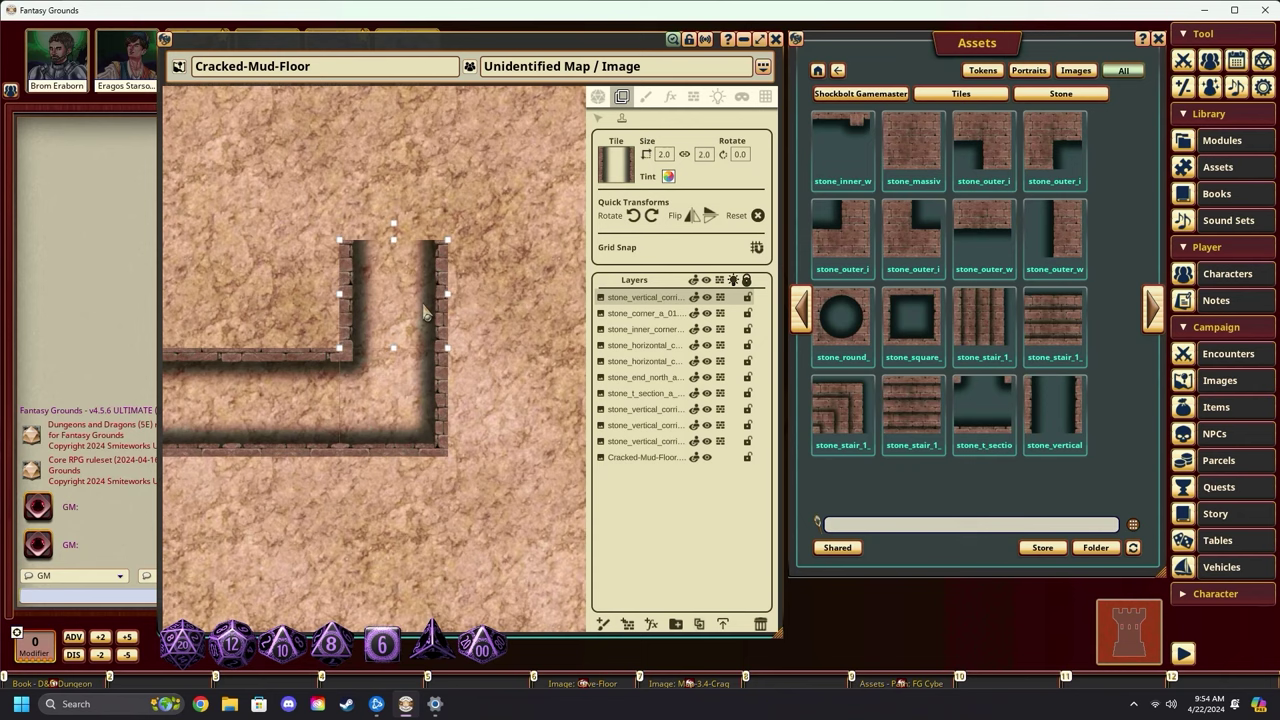
pyautogui.scroll(-5, 425, 312)
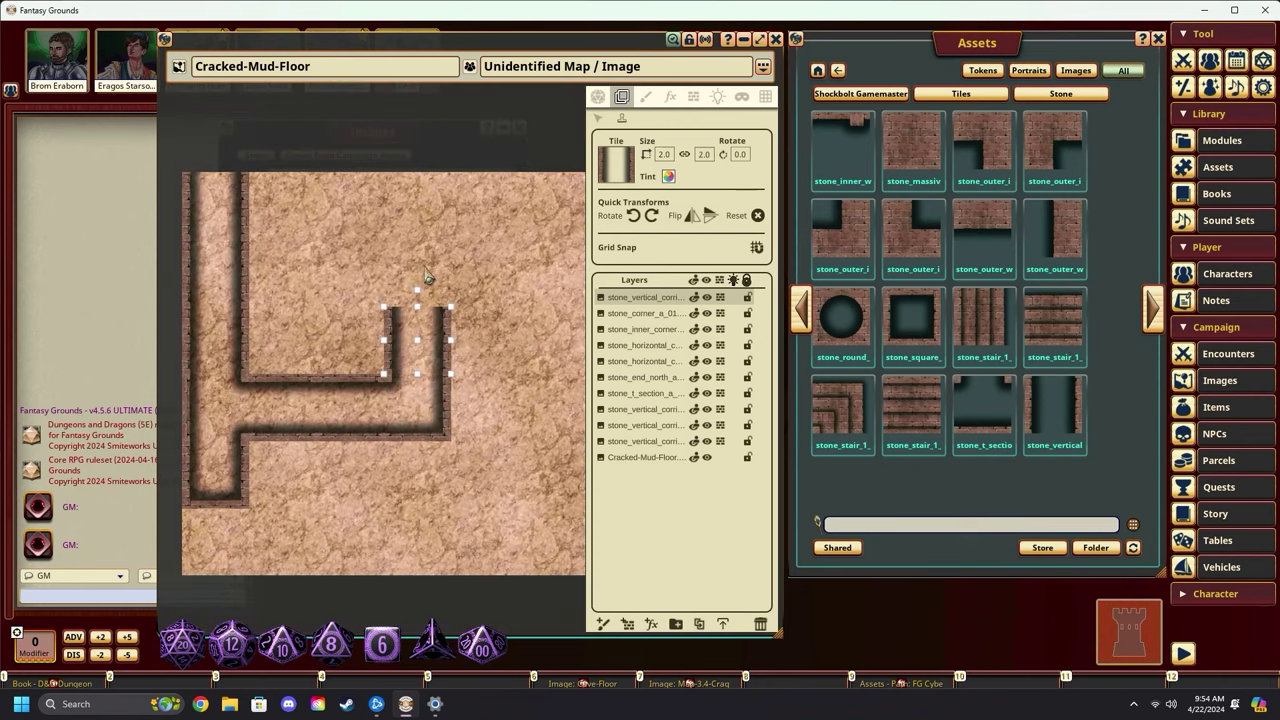
pyautogui.click(425, 277)
# Cap the upper end of the new vertical corridor with a 2 by 2 stone_end_north tile.
pyautogui.click(802, 316)
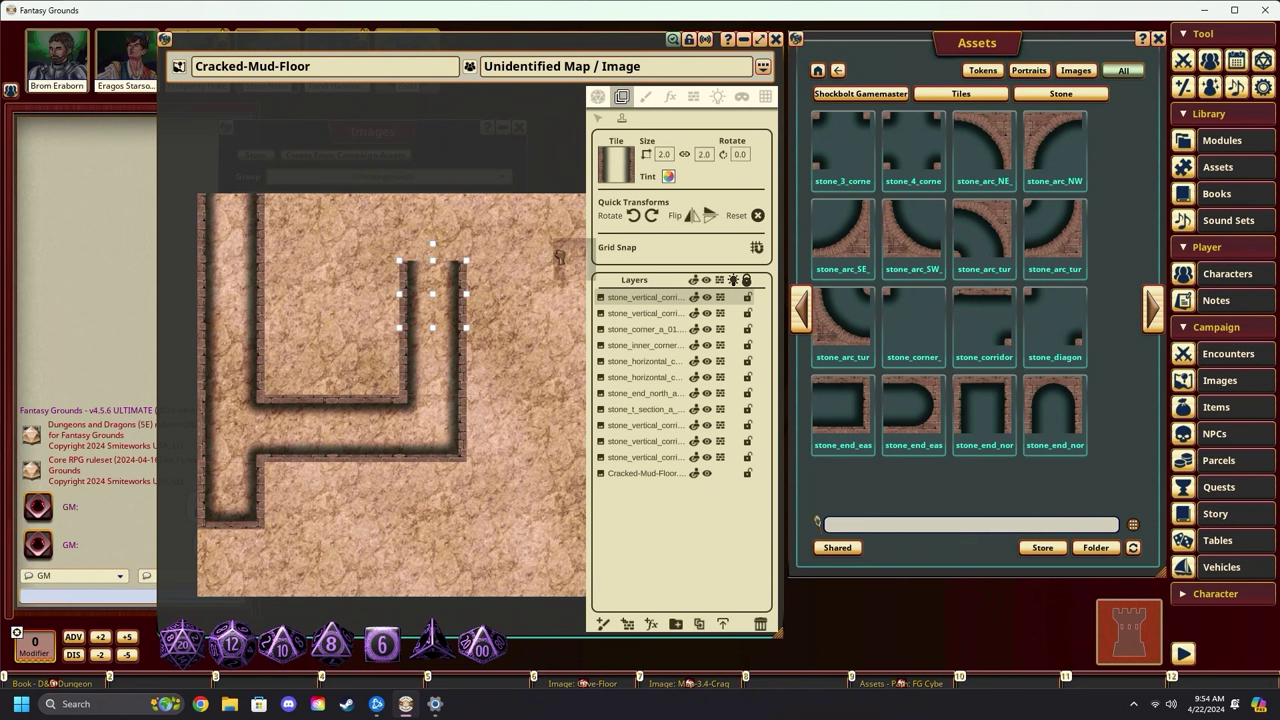
pyautogui.moveTo(596, 218); pyautogui.dragTo(615, 167)
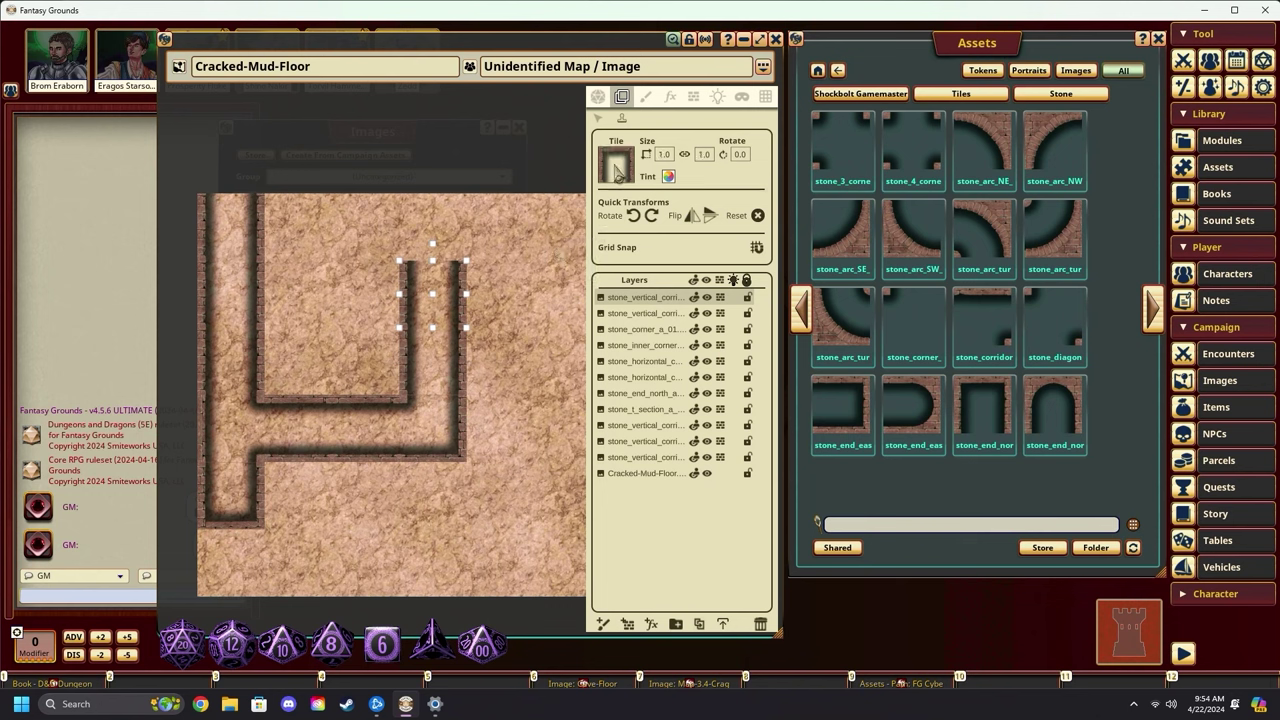
pyautogui.click(433, 225)
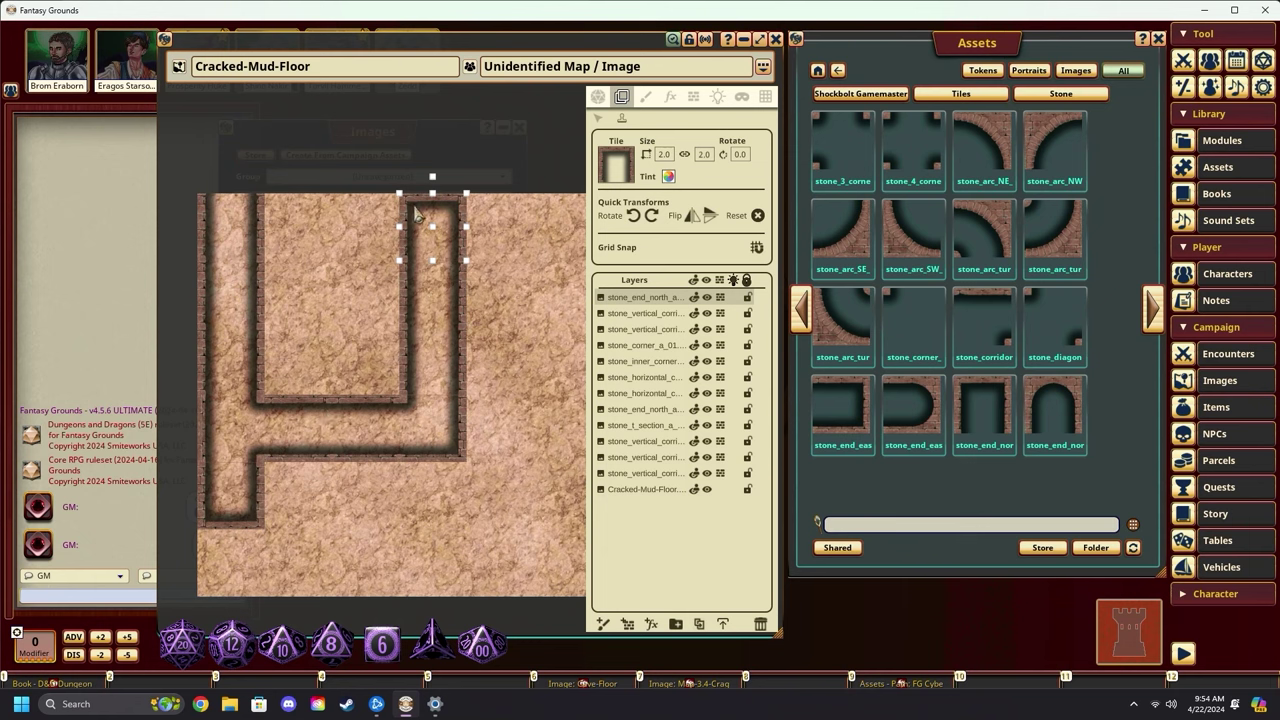
# Shift the end tile away from the vertical corridor and fit it back onto the corridor's end.
pyautogui.scroll(4, 417, 215)
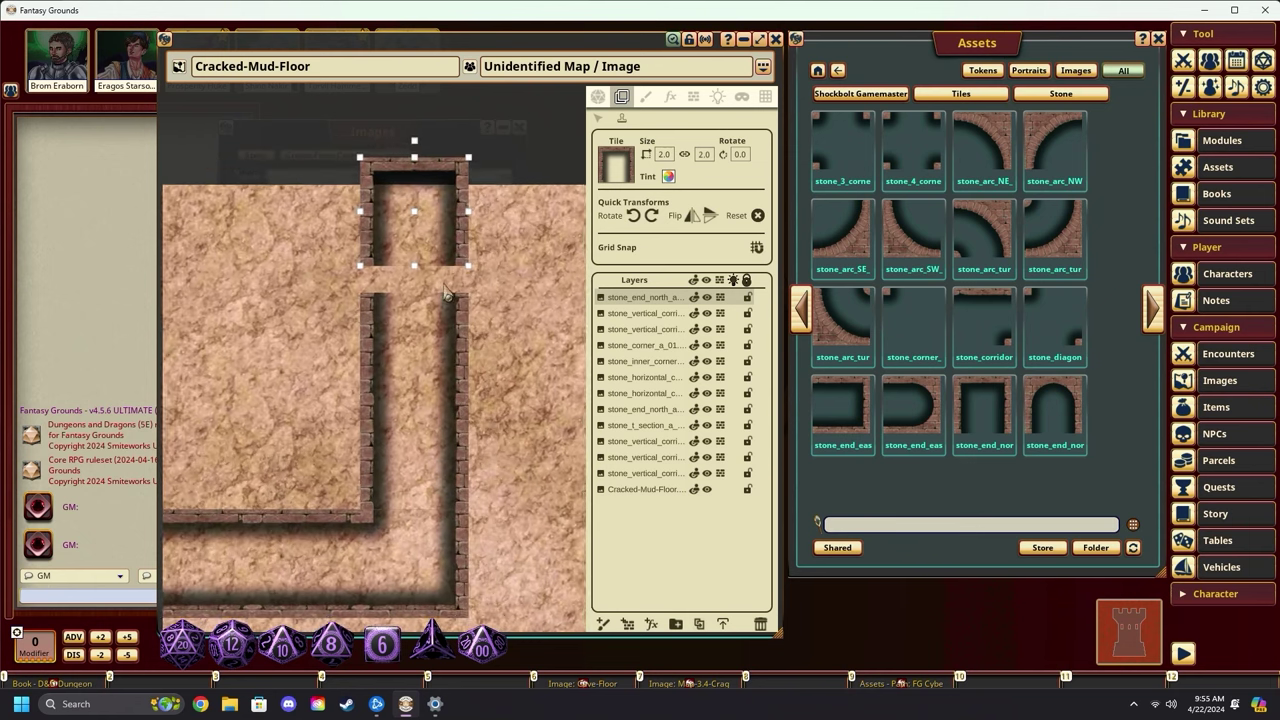
pyautogui.moveTo(462, 253); pyautogui.dragTo(426, 248)
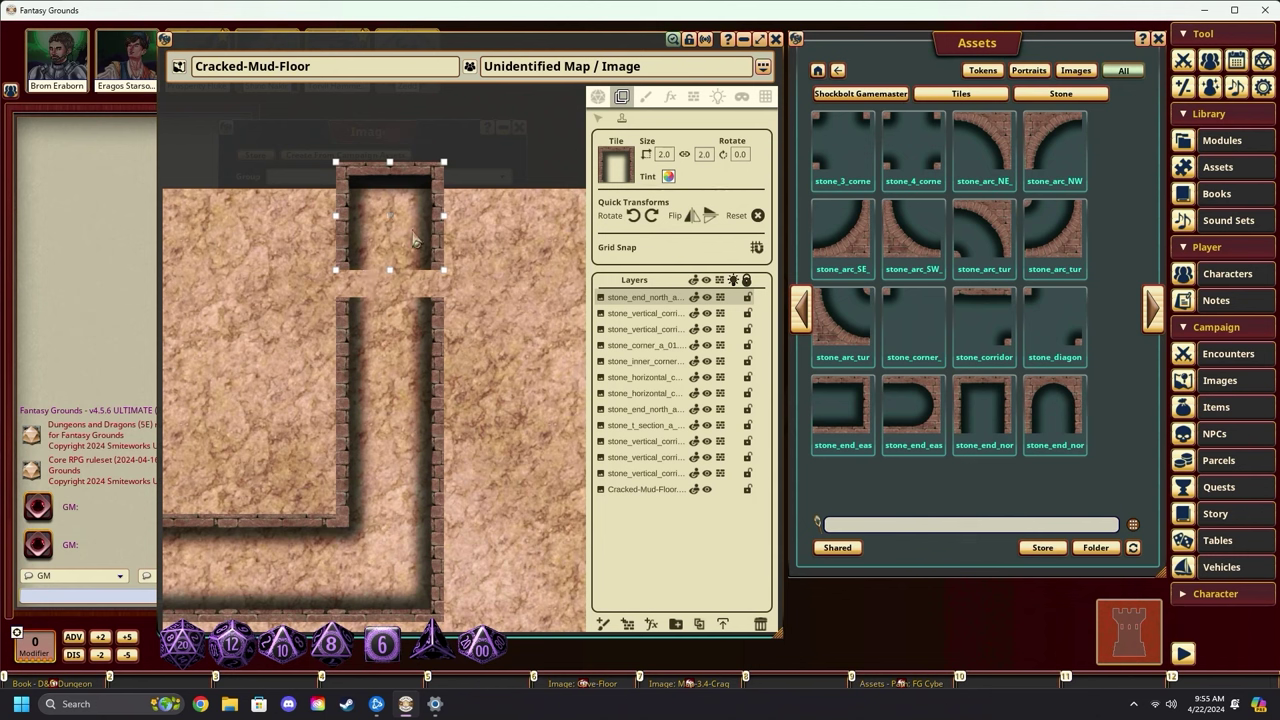
pyautogui.moveTo(415, 238); pyautogui.dragTo(417, 256)
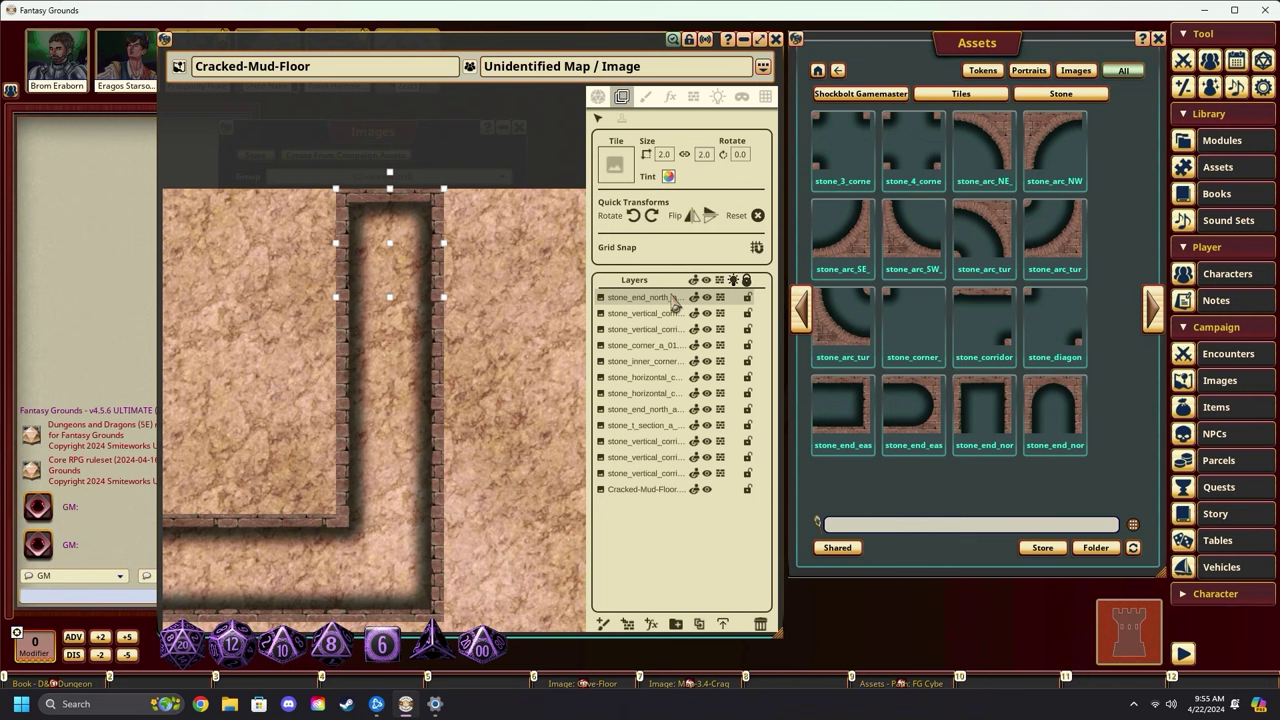
# Move the lower tile of the new vertical corridor into the open area, resize it freehand, and set its size to 2 by 2.
pyautogui.click(643, 314)
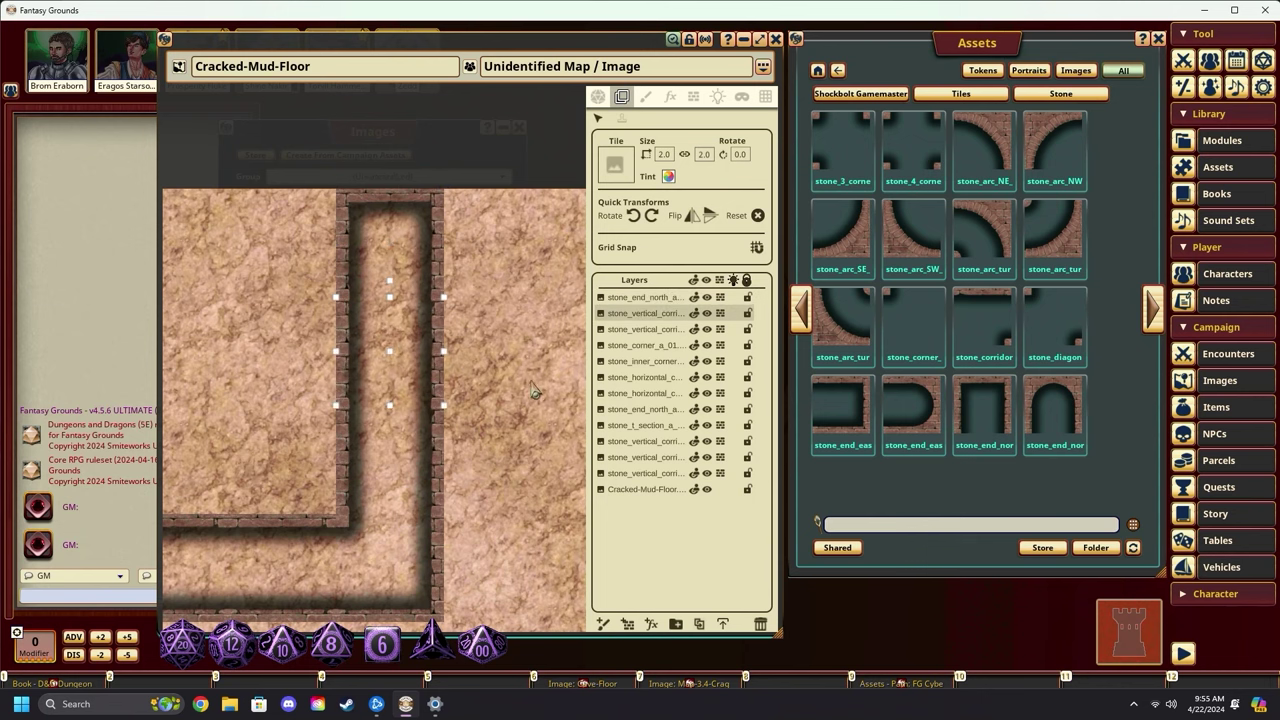
pyautogui.click(646, 364)
pyautogui.moveTo(430, 533); pyautogui.dragTo(452, 241)
pyautogui.click(445, 322)
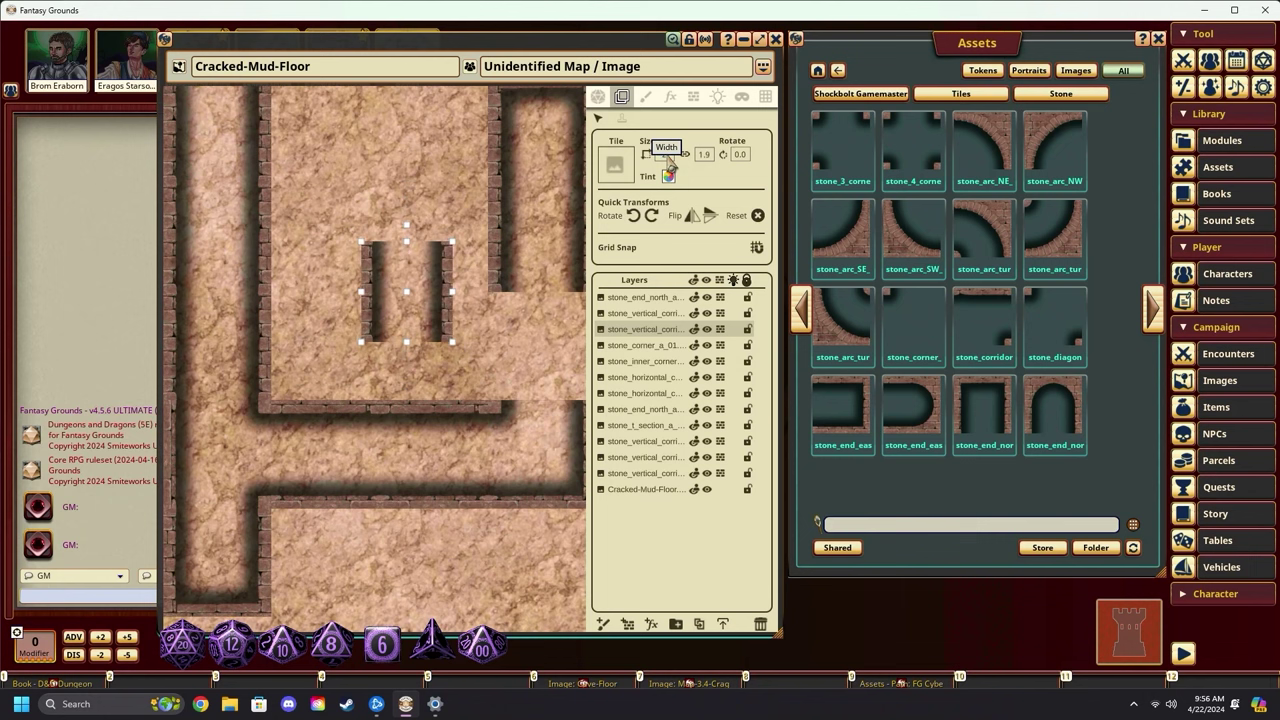
pyautogui.scroll(3, 668, 162)
pyautogui.click(686, 156)
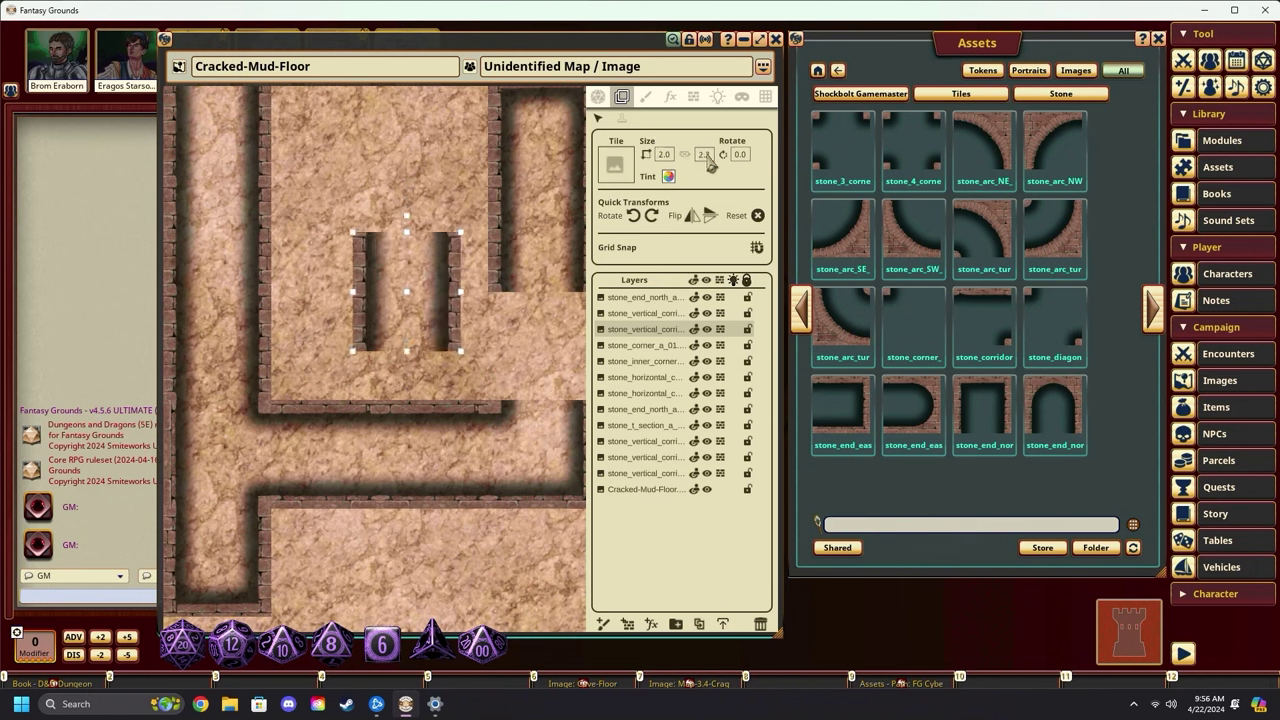
pyautogui.scroll(-3, 716, 168)
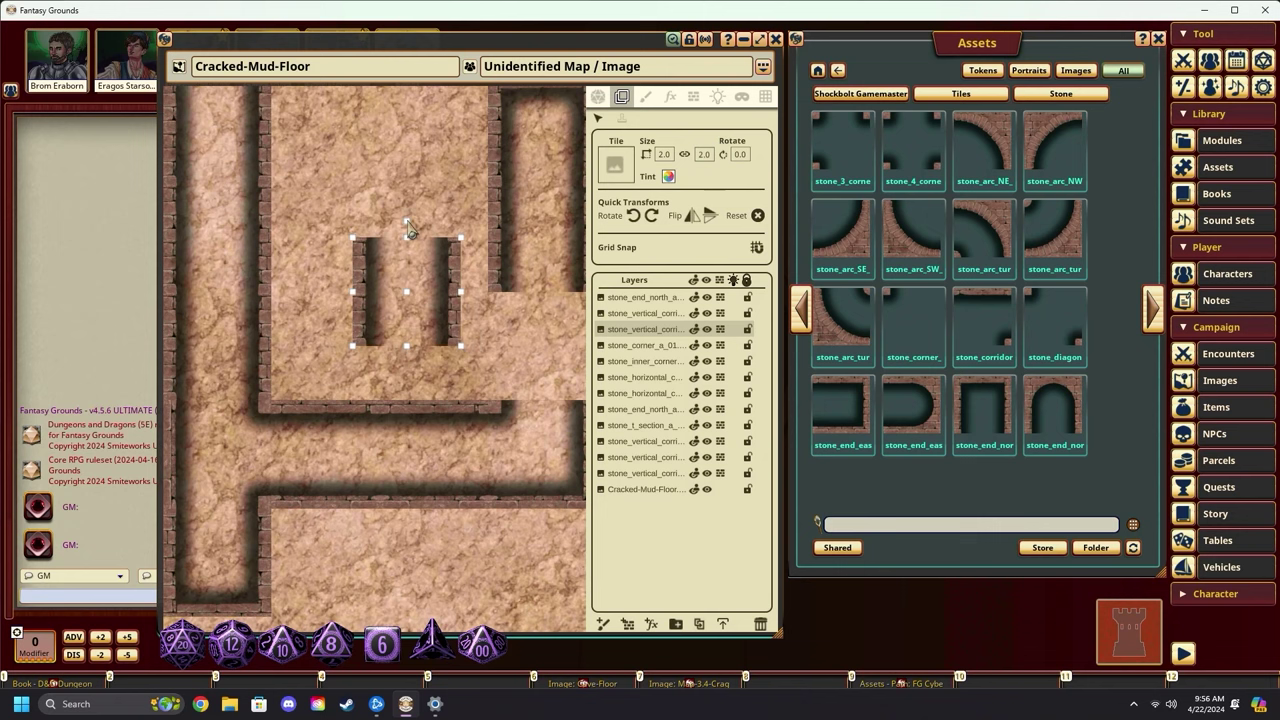
# Rotate the detached vertical corridor tile to 90 degrees, return it to 0, and fit it back above the corner.
pyautogui.moveTo(408, 223); pyautogui.dragTo(419, 333)
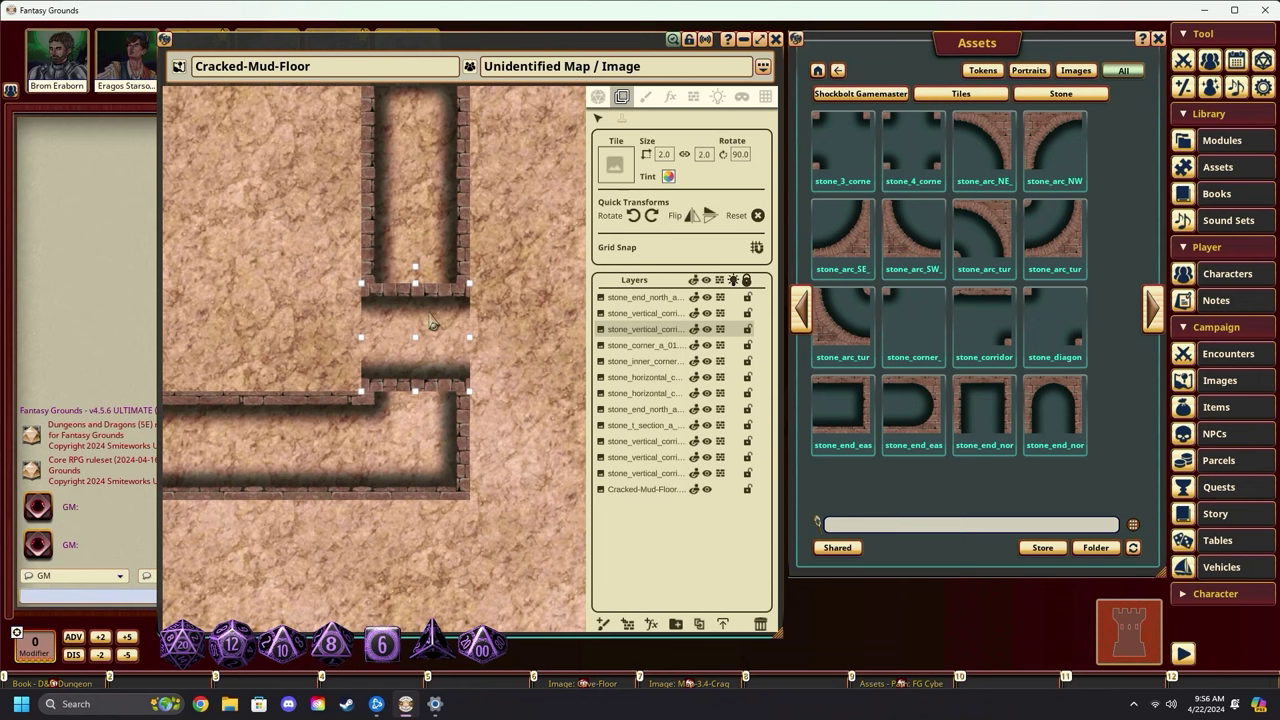
pyautogui.moveTo(420, 276); pyautogui.dragTo(491, 303)
pyautogui.scroll(-2, 491, 303)
pyautogui.moveTo(478, 454); pyautogui.dragTo(507, 400)
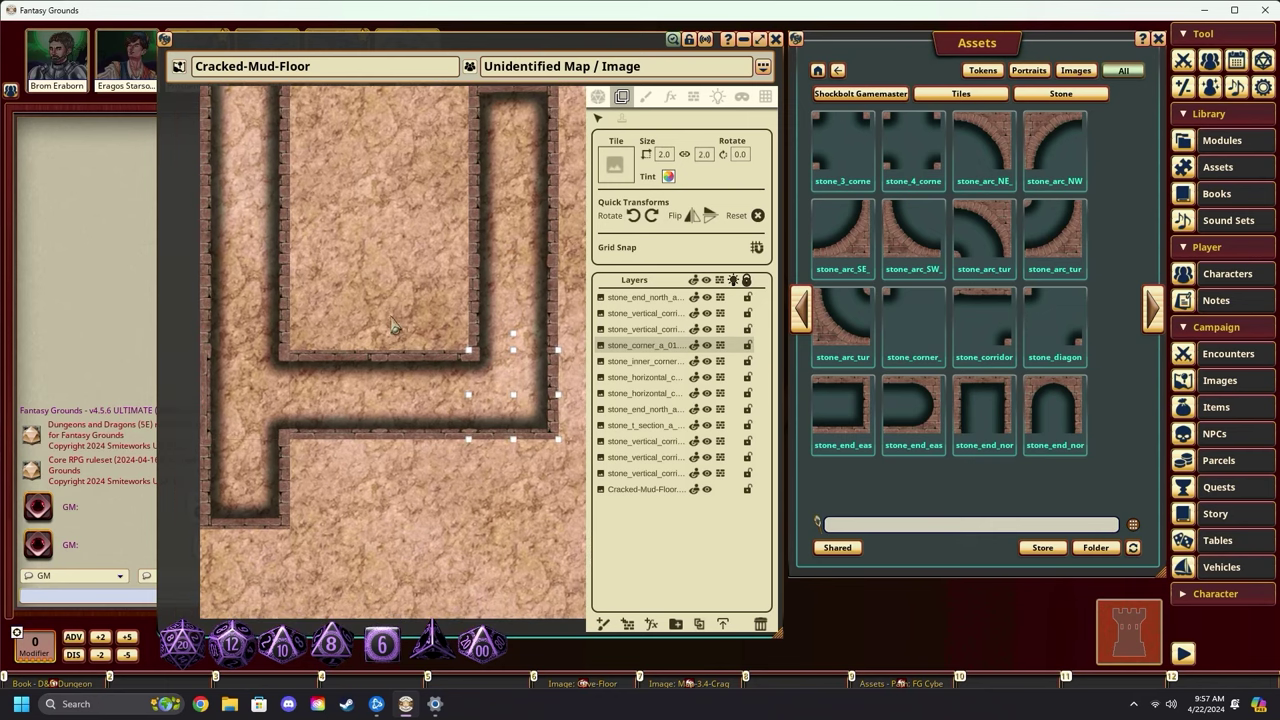
# Place a 2 by 2 door_hinge_bottom tile across the middle of the horizontal corridor.
pyautogui.moveTo(393, 327); pyautogui.dragTo(401, 353)
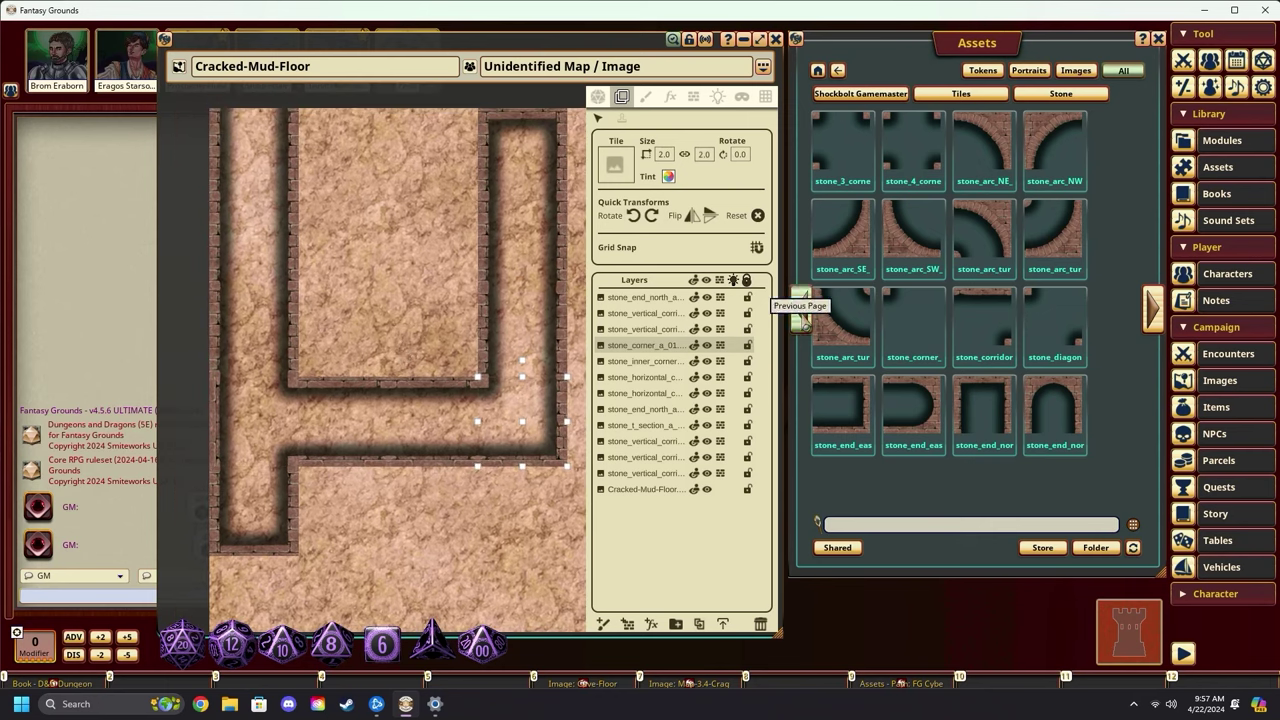
pyautogui.click(800, 312)
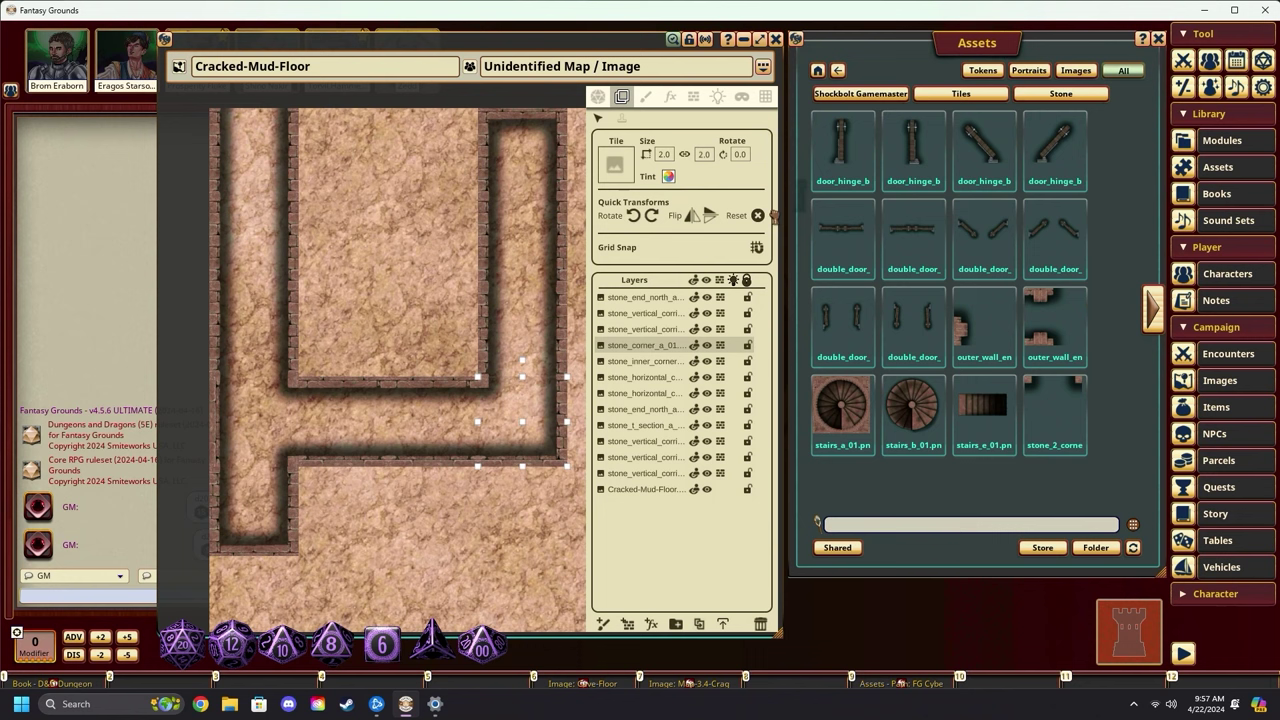
pyautogui.moveTo(618, 168); pyautogui.dragTo(622, 169)
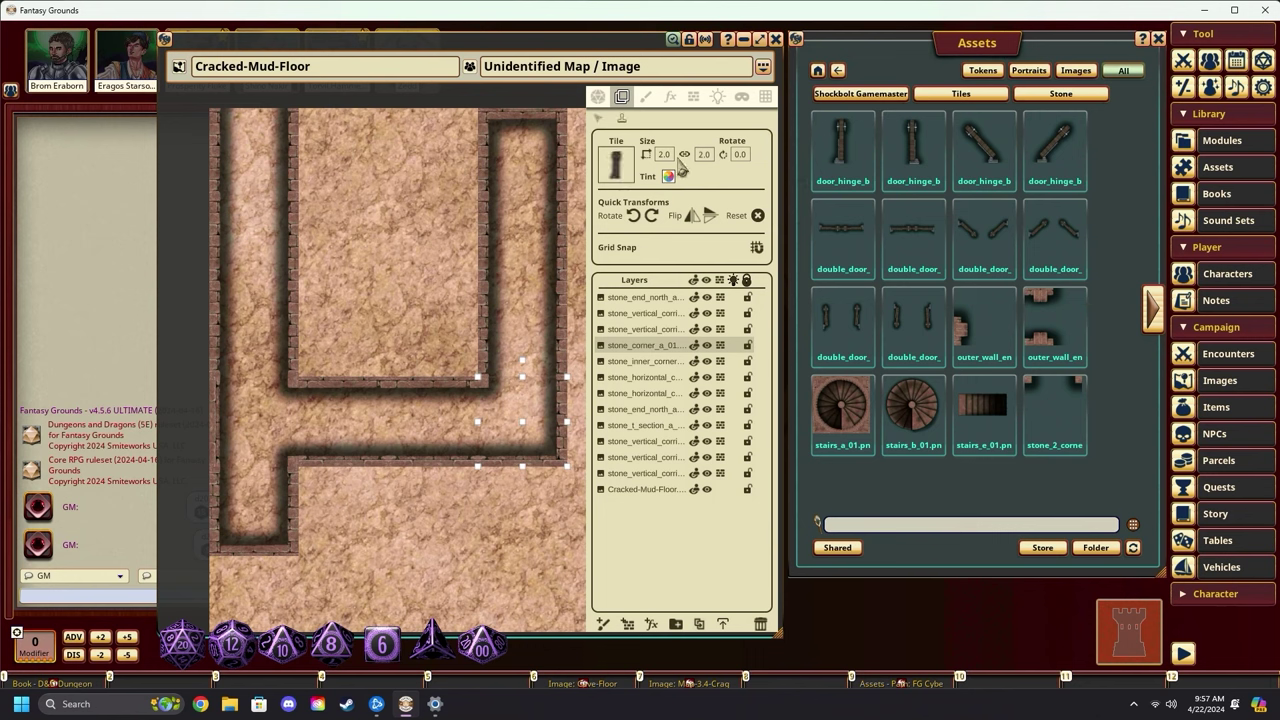
pyautogui.scroll(1, 672, 156)
pyautogui.click(397, 432)
pyautogui.moveTo(398, 432); pyautogui.dragTo(365, 438)
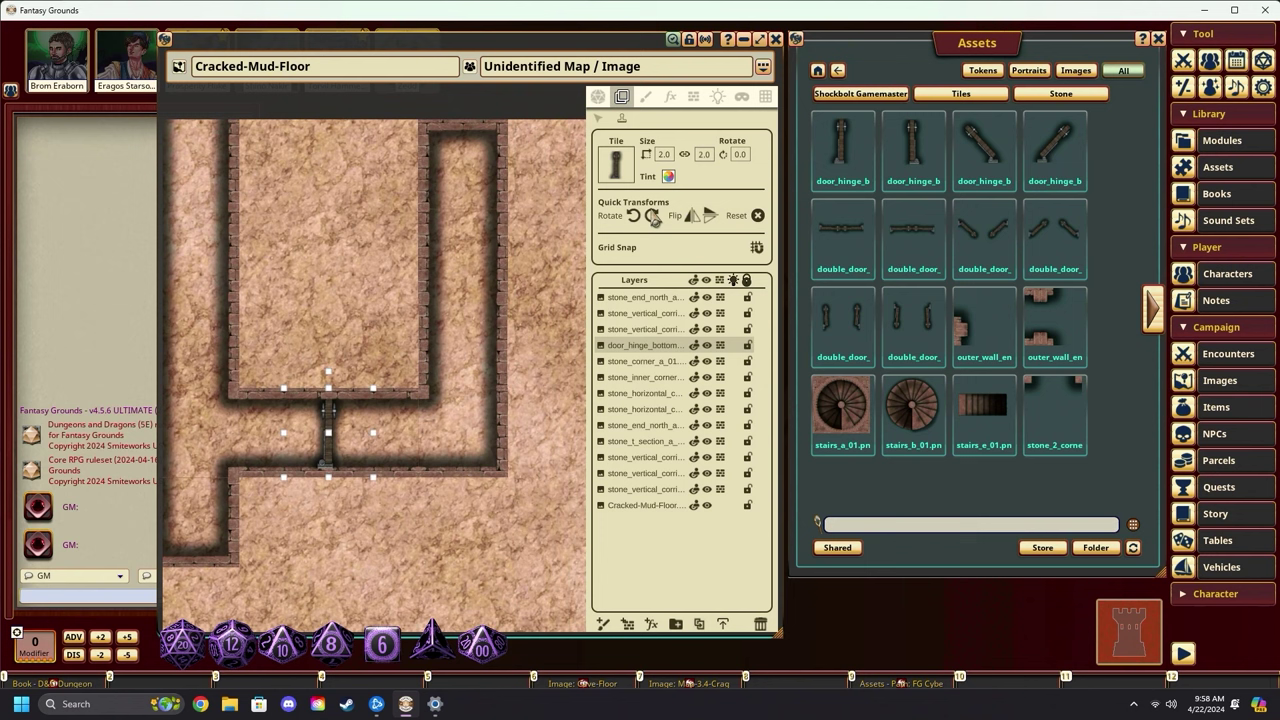
# Place another door_hinge_bottom tile rotated 270 degrees across the new vertical corridor and move its layer to the top of the stack.
pyautogui.click(634, 216)
pyautogui.click(634, 216)
pyautogui.click(463, 299)
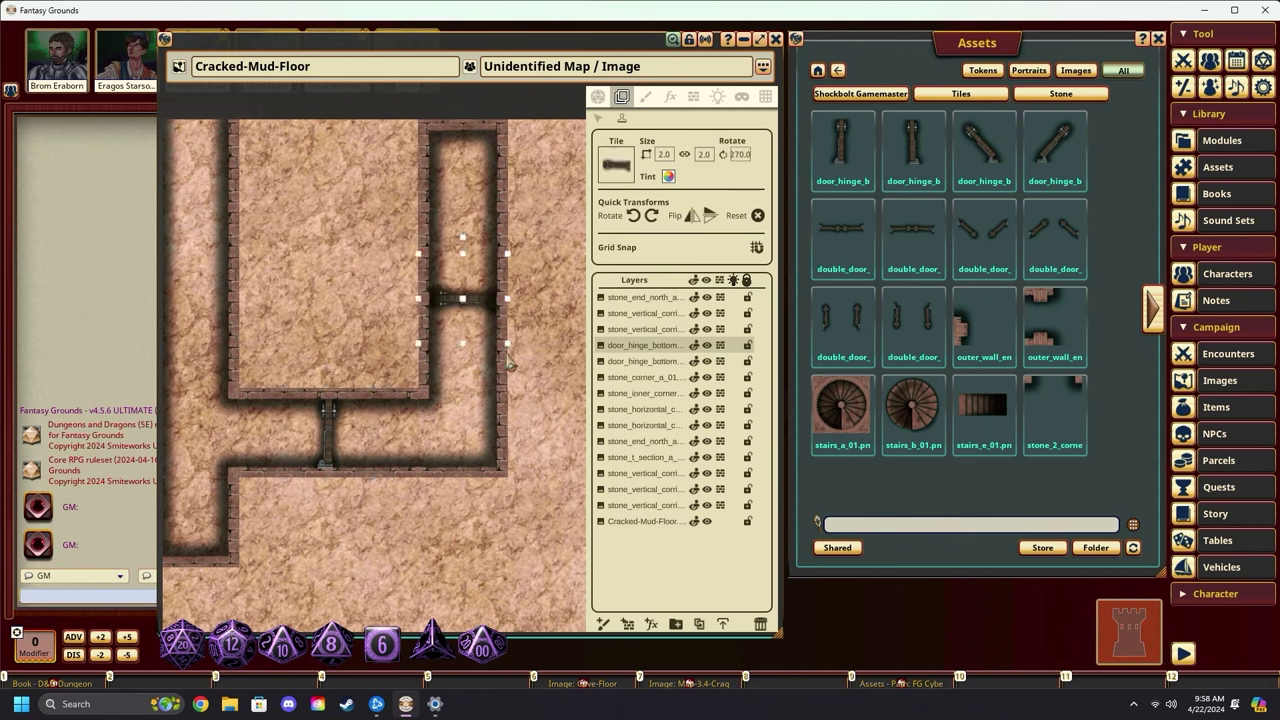
pyautogui.moveTo(660, 348); pyautogui.dragTo(662, 297)
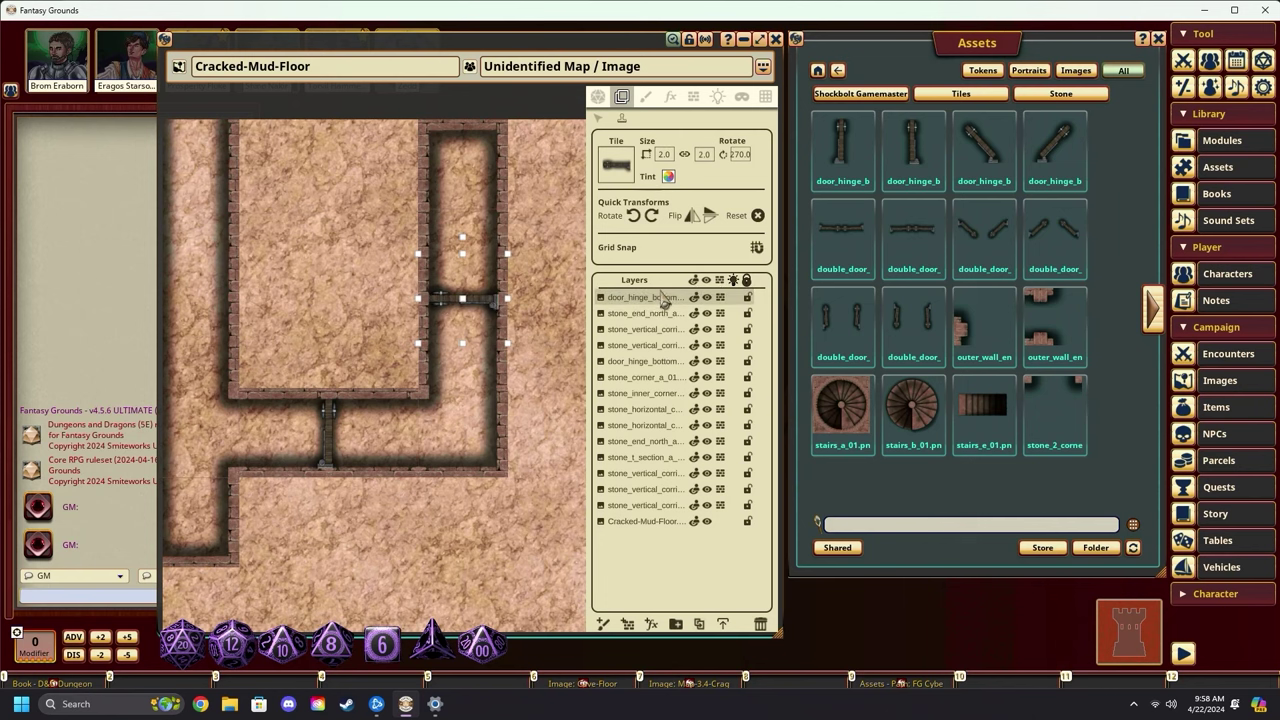
# Display the line-of-sight occluders to examine the walls and doors built into the placed tiles.
pyautogui.moveTo(452, 382); pyautogui.dragTo(504, 378)
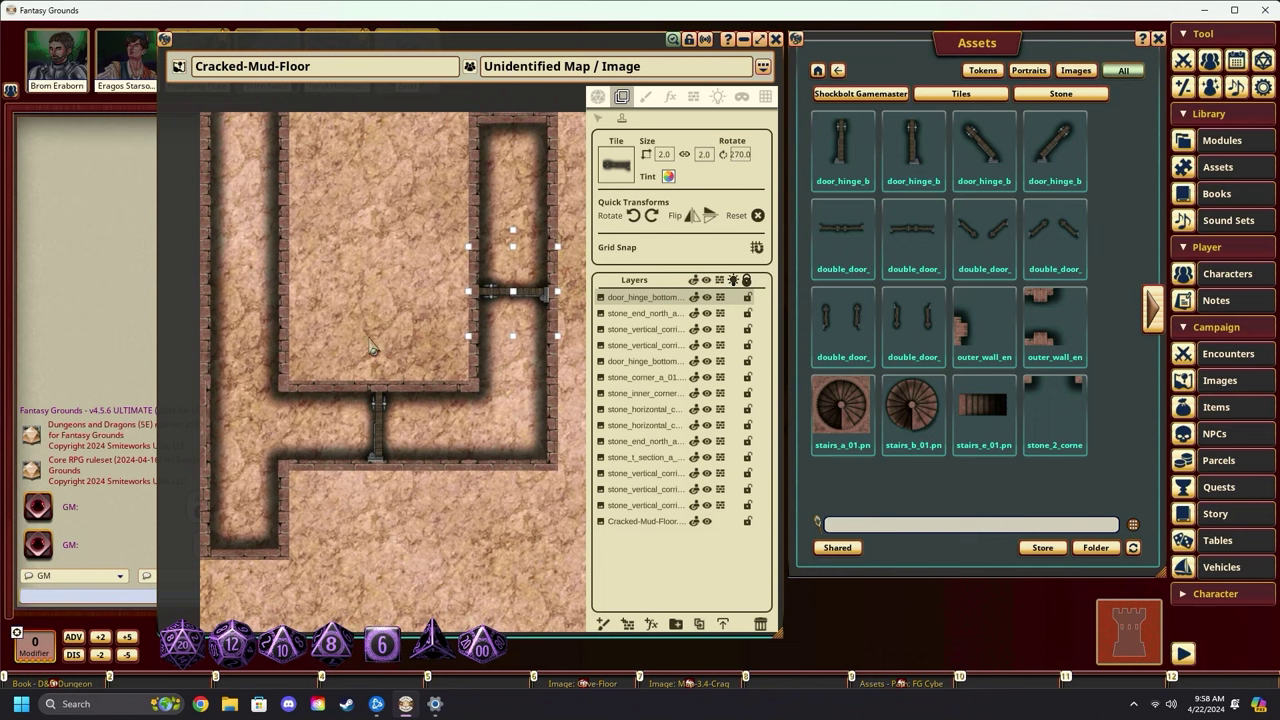
pyautogui.click(695, 98)
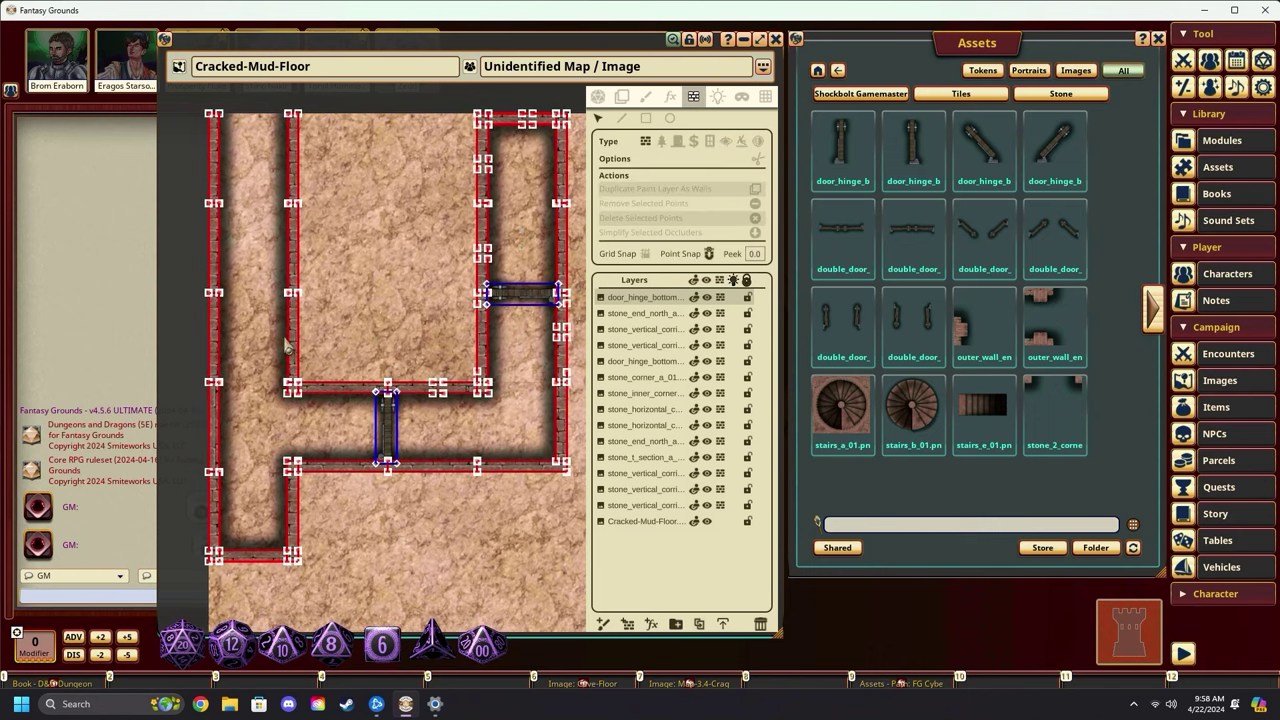
pyautogui.moveTo(285, 343); pyautogui.dragTo(259, 349)
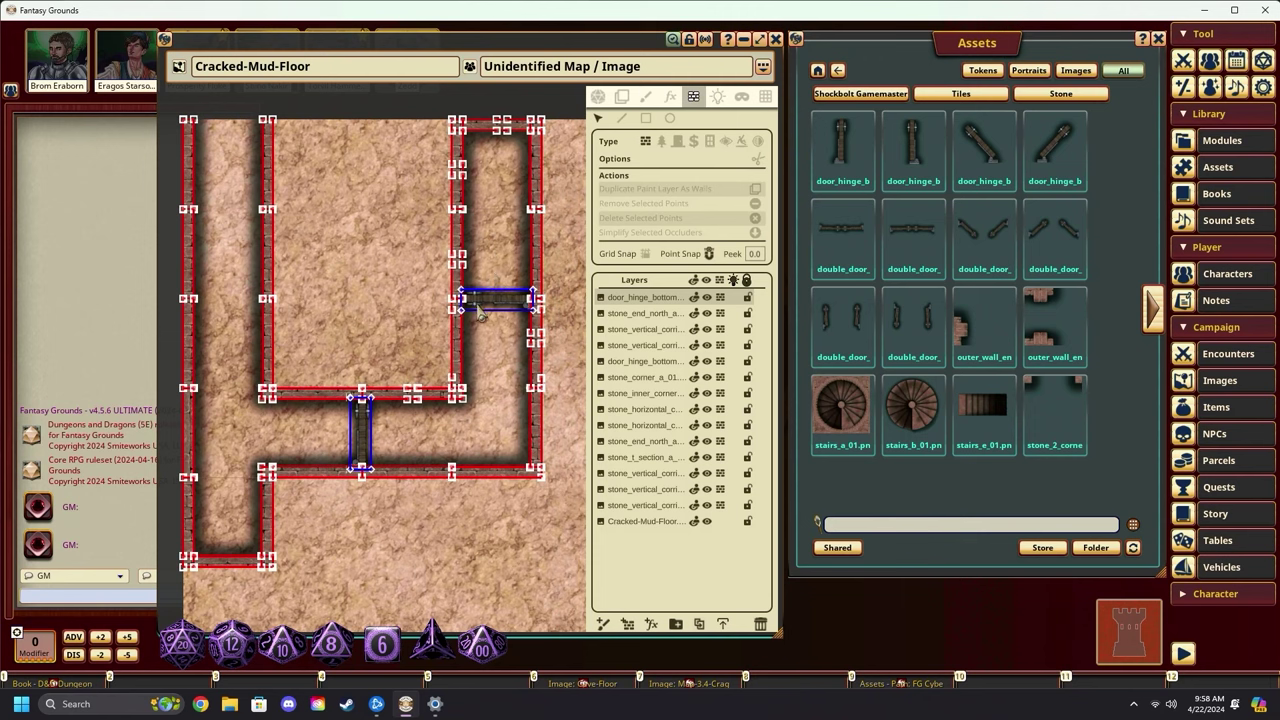
# Return to the play view and place a player character's token from the Combat Tracker in the long left vertical corridor.
pyautogui.click(598, 97)
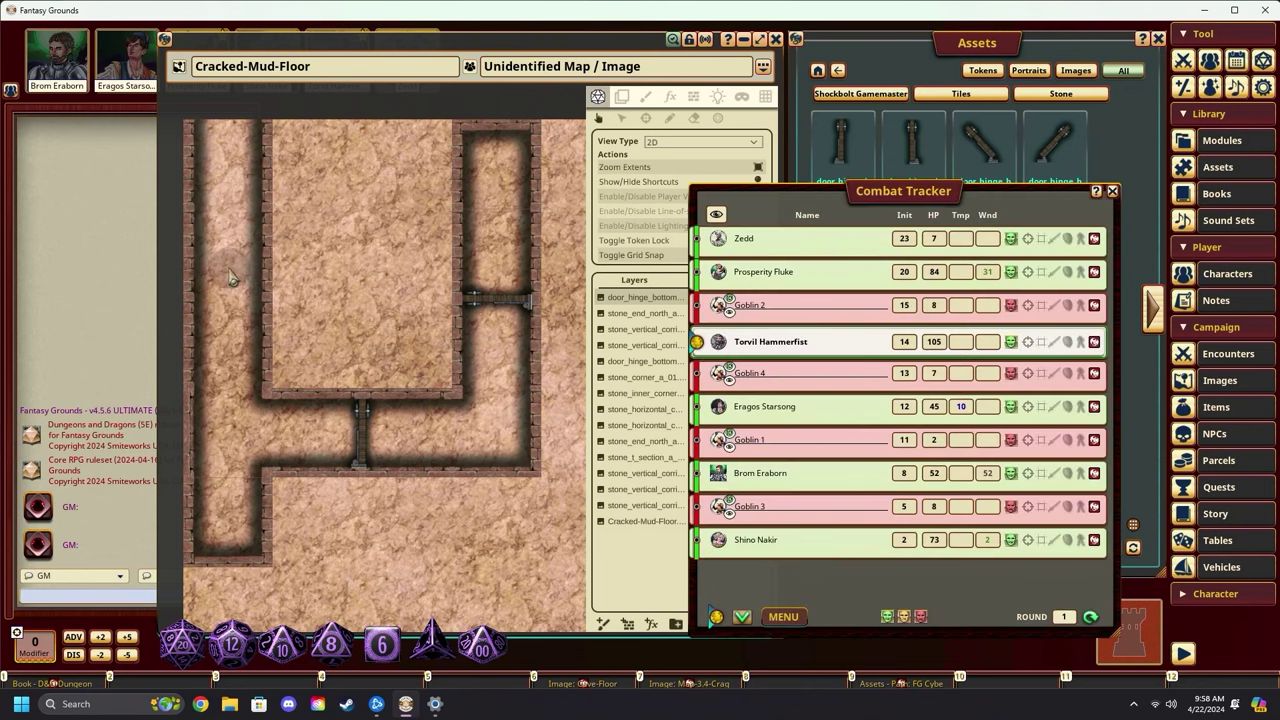
pyautogui.moveTo(230, 270); pyautogui.dragTo(229, 272)
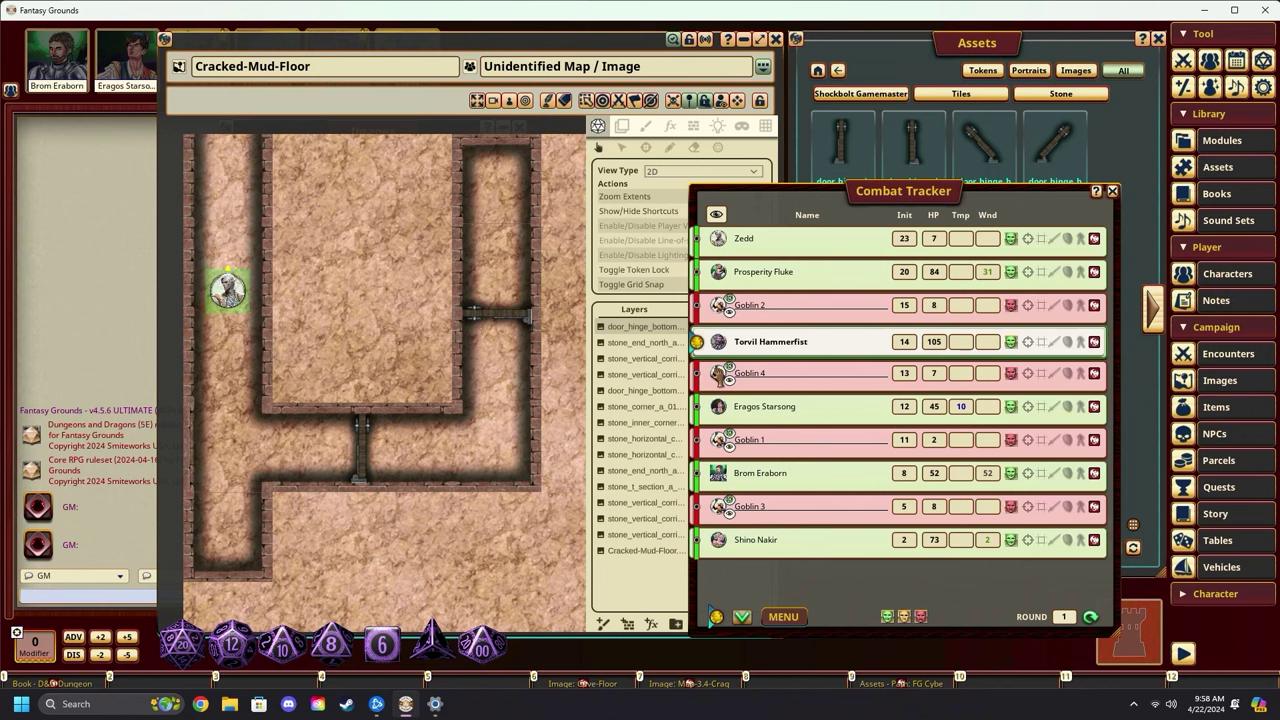
# Place the Goblin 4 token in the short vertical corridor beyond the second door, and enable line-of-sight and lighting on the map.
pyautogui.moveTo(716, 373); pyautogui.dragTo(497, 254)
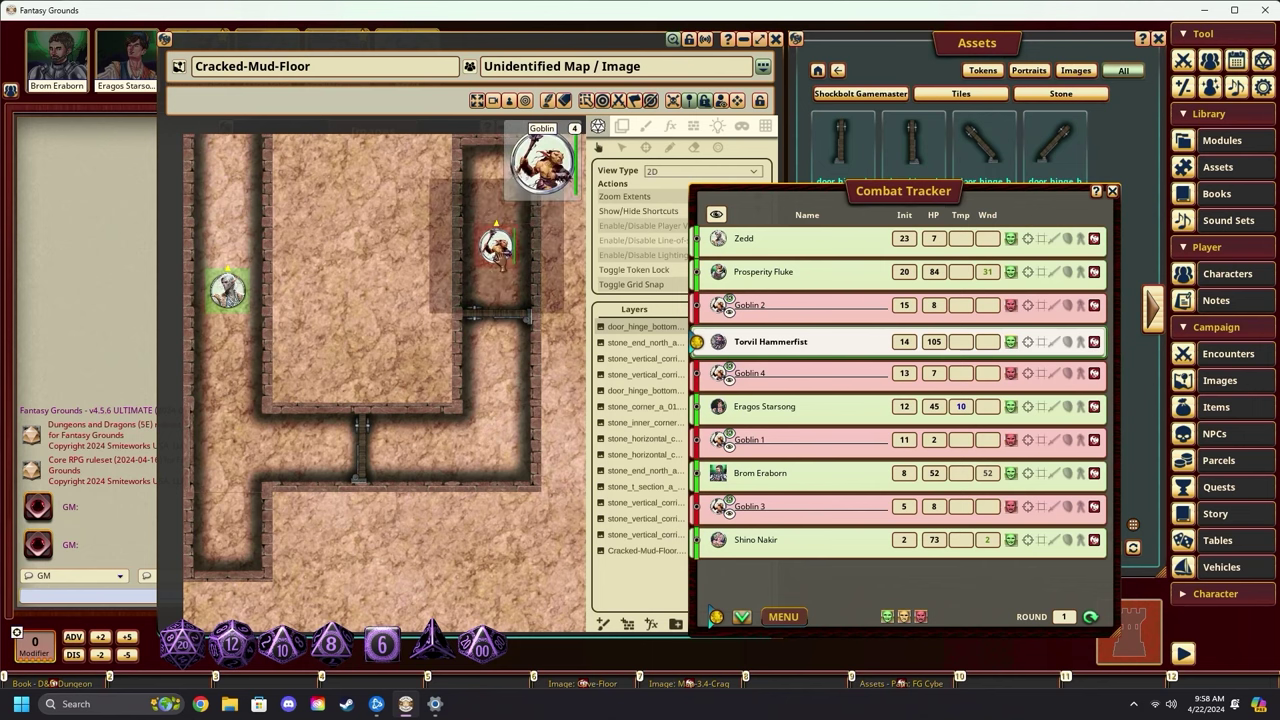
pyautogui.click(1112, 191)
pyautogui.click(759, 240)
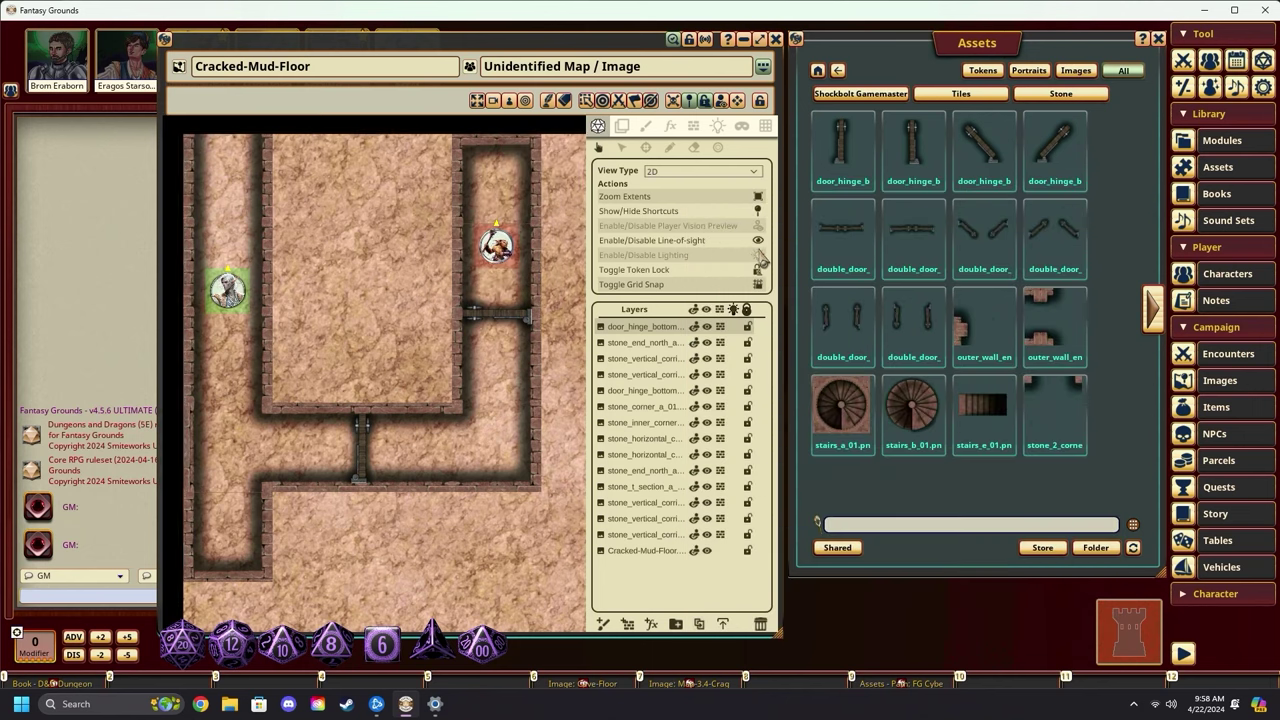
pyautogui.click(759, 227)
pyautogui.click(759, 227)
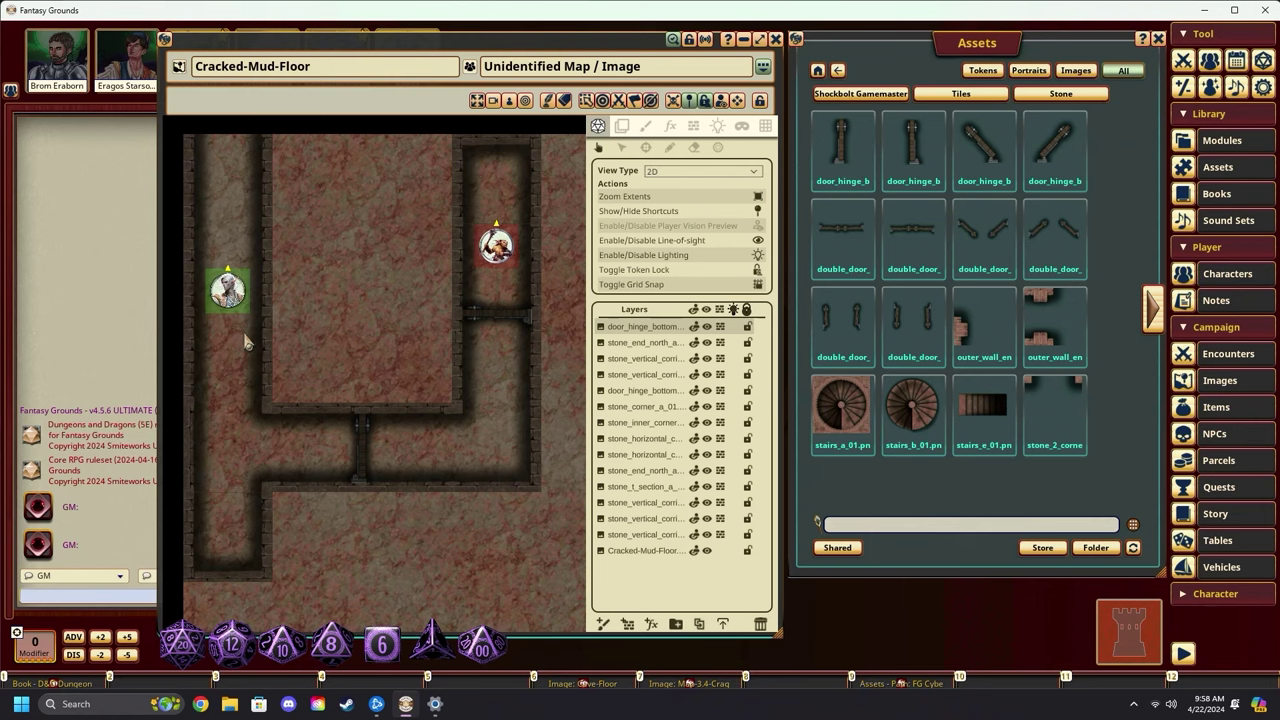
# Move the player character's token to the door in the horizontal corridor, open that door and advance the token to the corridor corner.
pyautogui.moveTo(246, 338); pyautogui.dragTo(343, 425)
pyautogui.press('shift')
pyautogui.moveTo(446, 427); pyautogui.dragTo(415, 427)
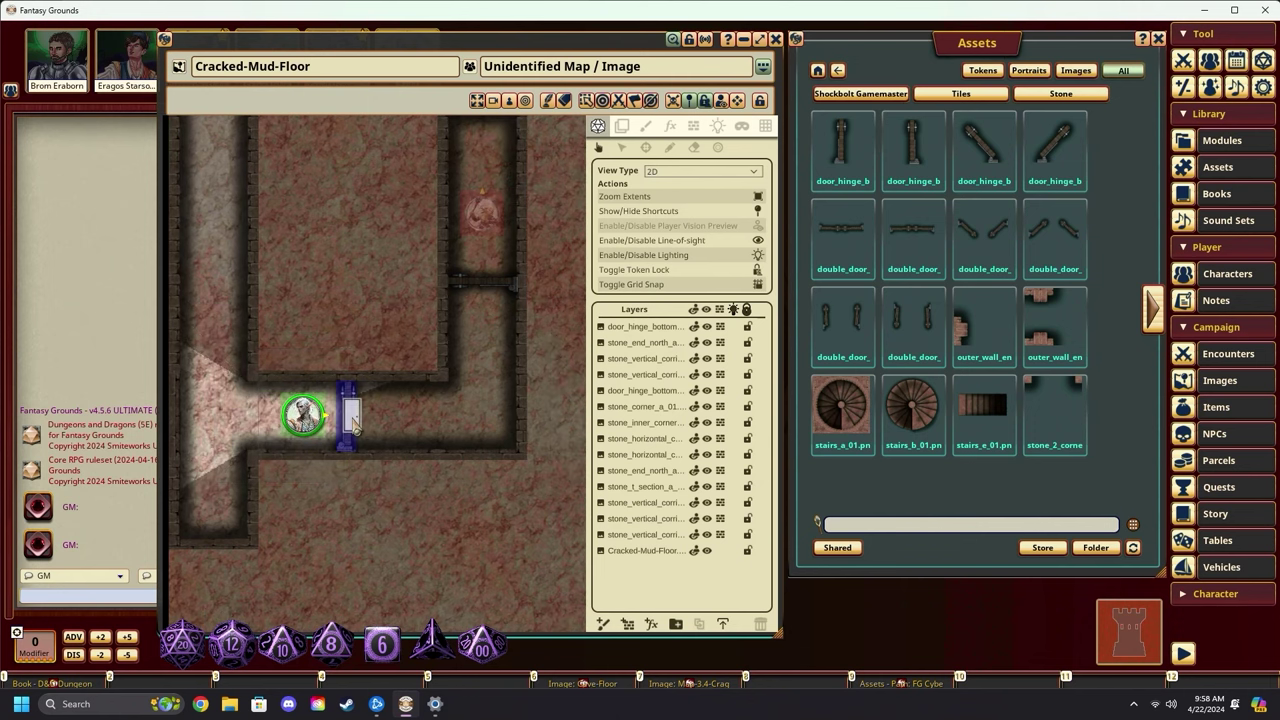
pyautogui.click(350, 422)
pyautogui.moveTo(305, 420); pyautogui.dragTo(481, 430)
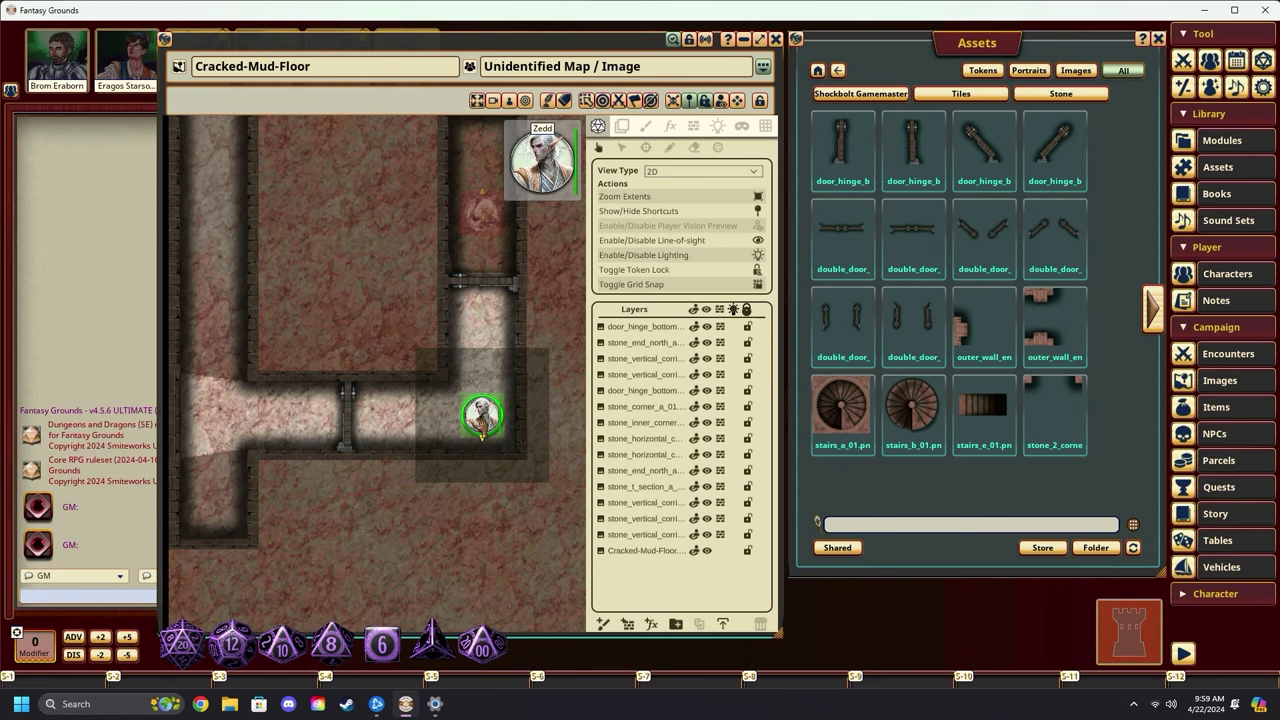
# In the Free Camera 3D view, move the character up to the second door and open it toward the goblin, and return to 2D.
pyautogui.click(496, 103)
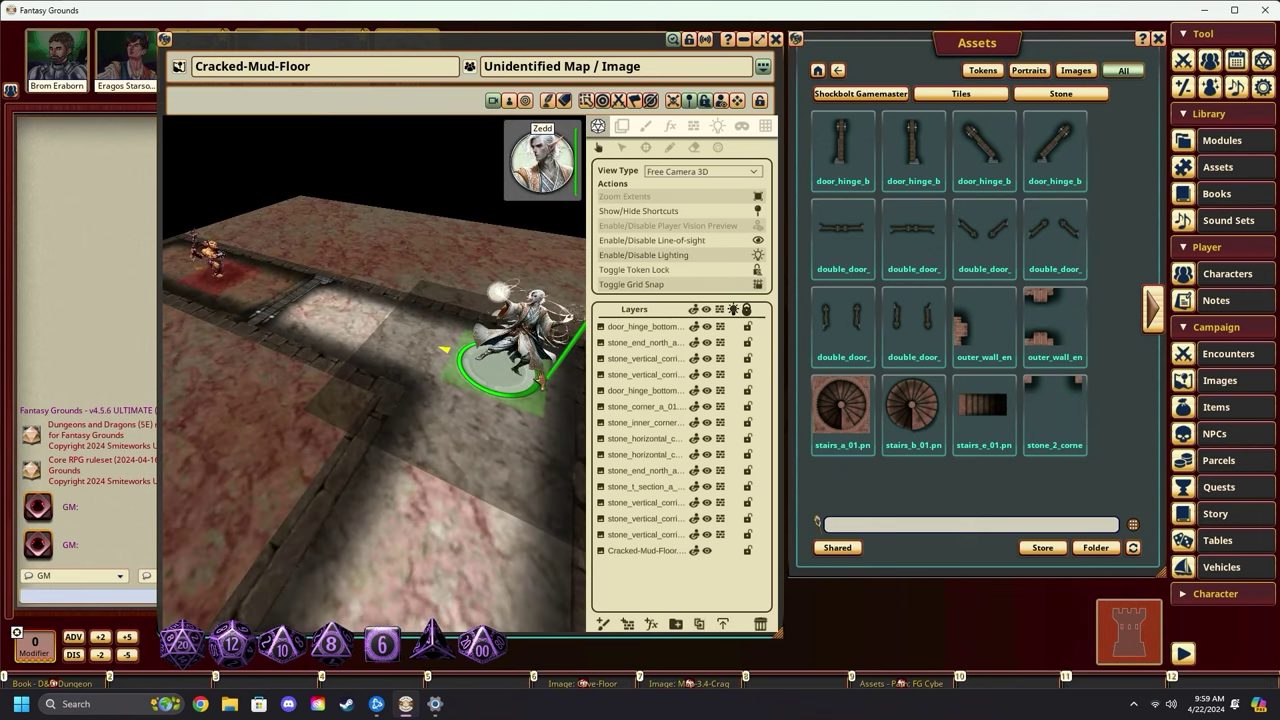
pyautogui.moveTo(501, 361); pyautogui.dragTo(340, 305)
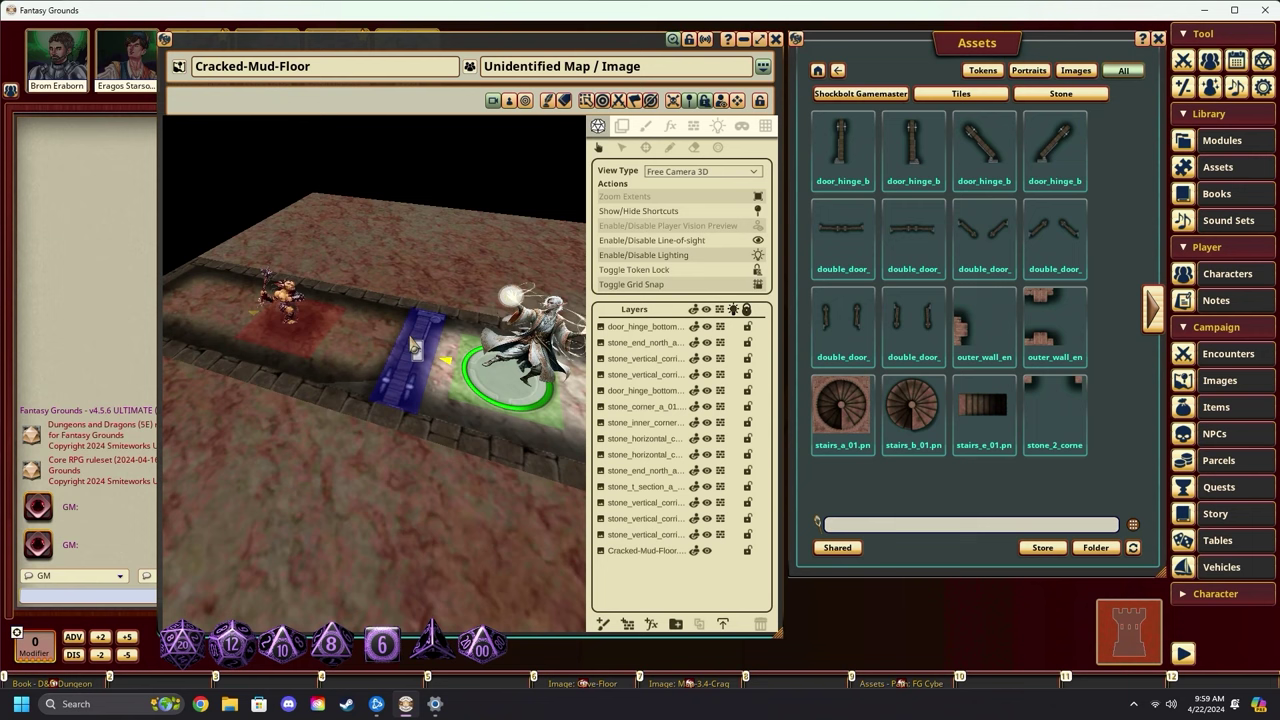
pyautogui.click(525, 371)
pyautogui.click(525, 370)
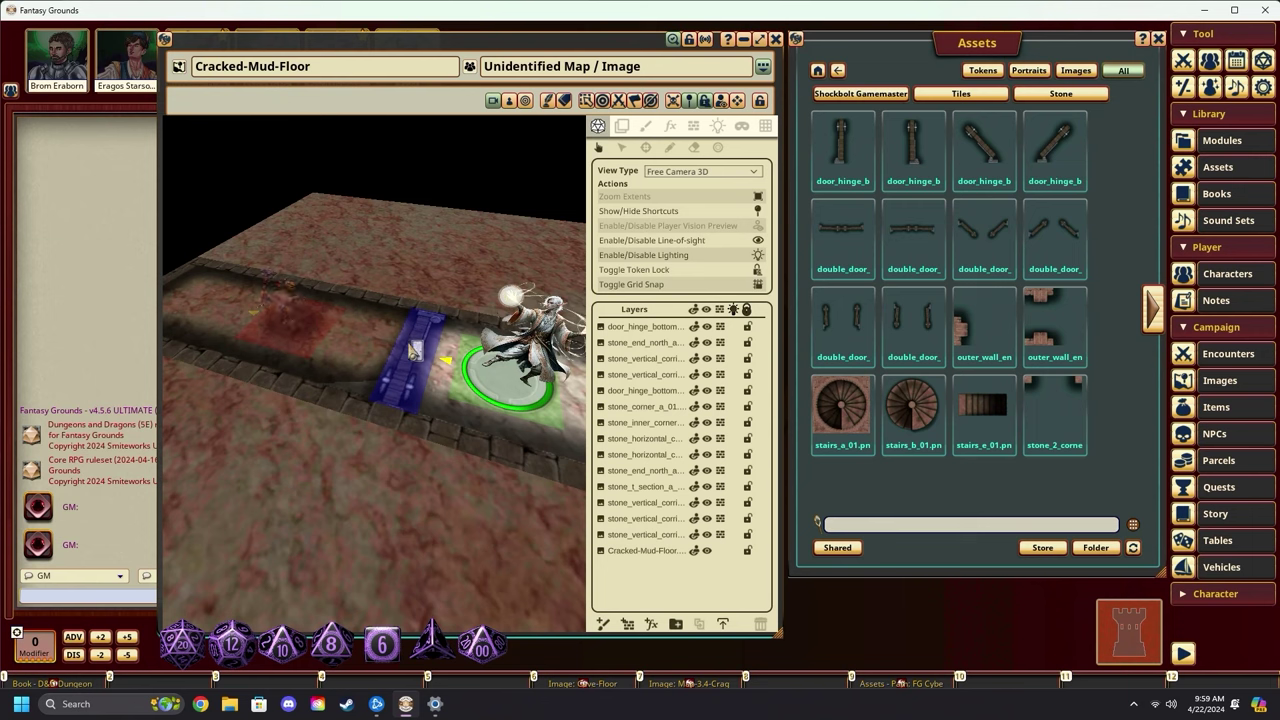
pyautogui.click(421, 360)
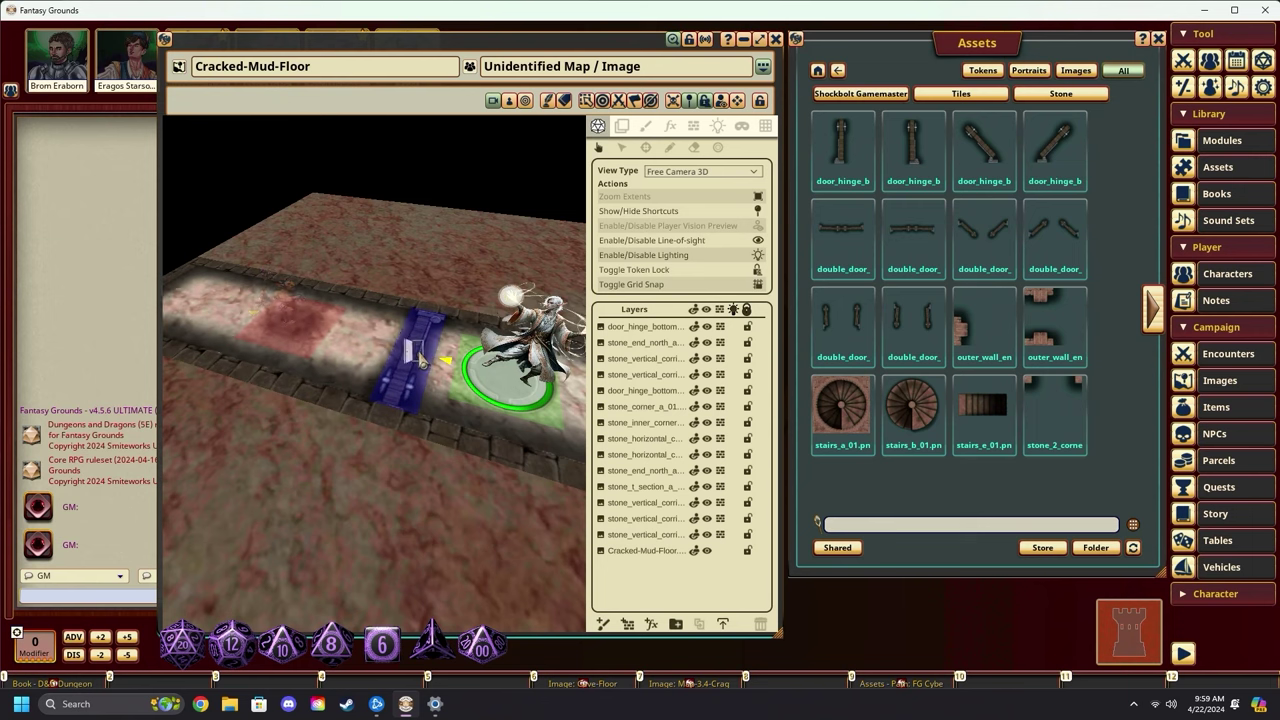
pyautogui.moveTo(468, 328); pyautogui.dragTo(469, 360)
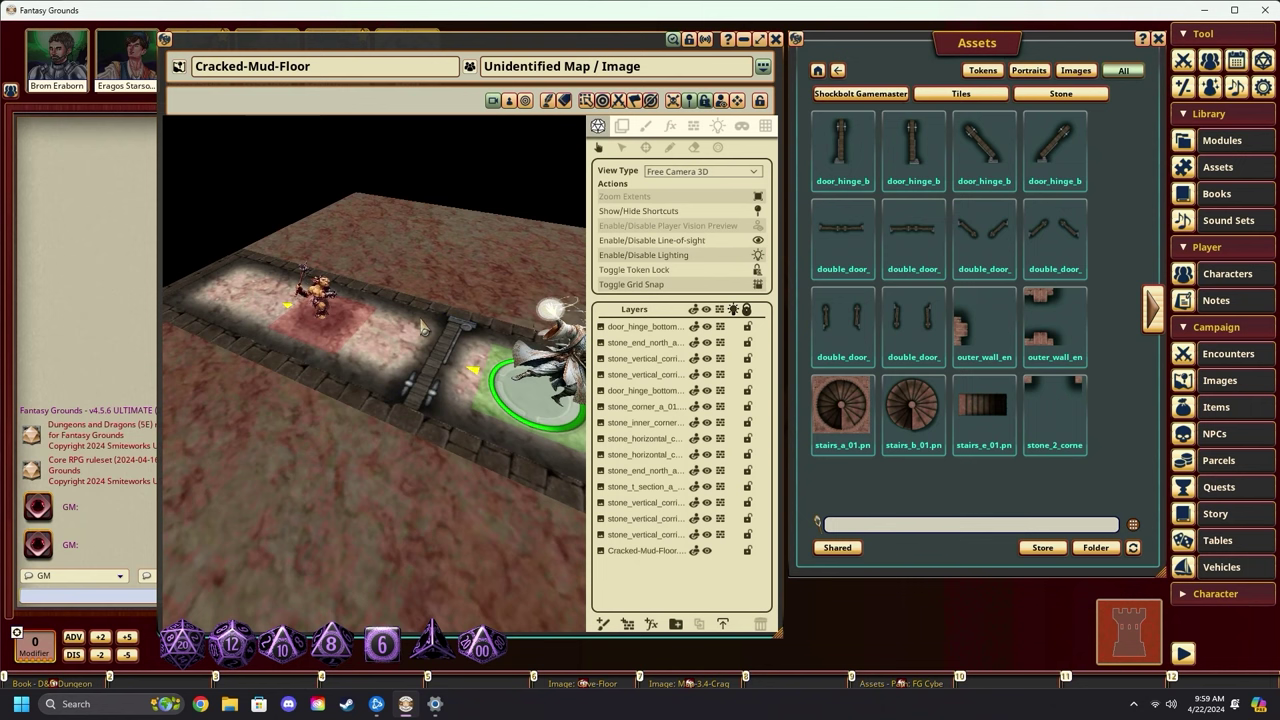
pyautogui.middleClick(469, 360)
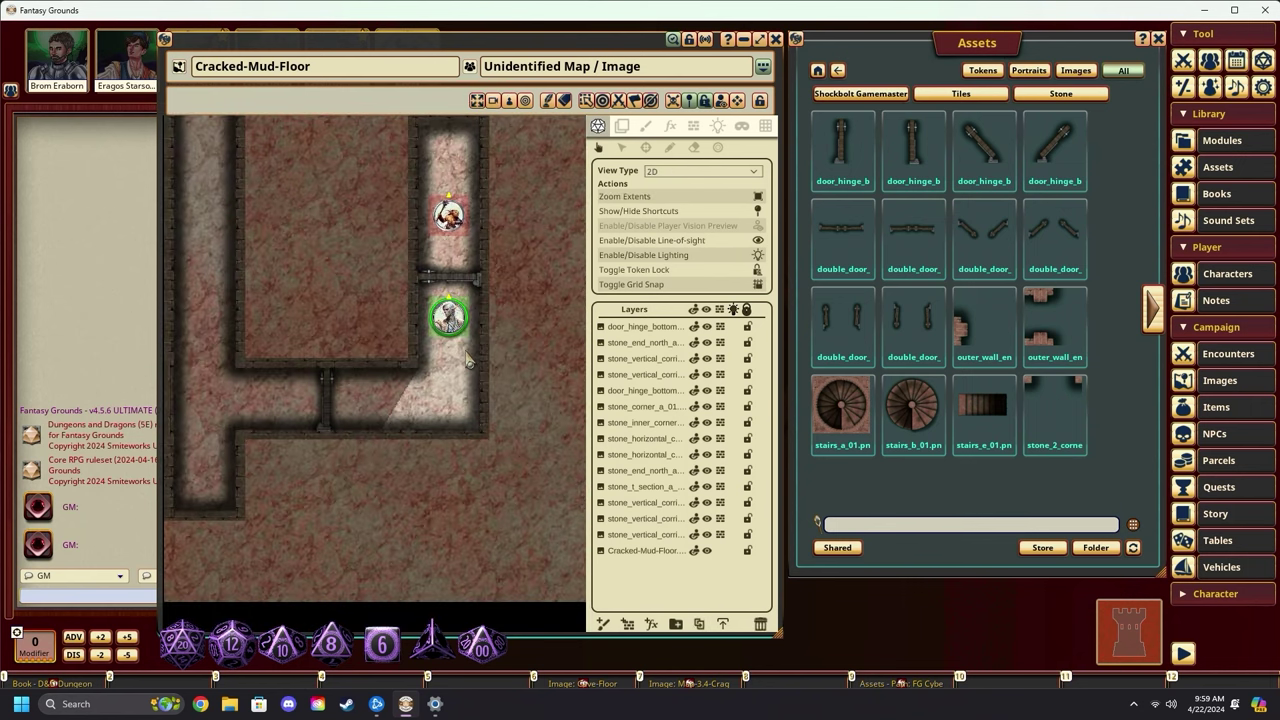